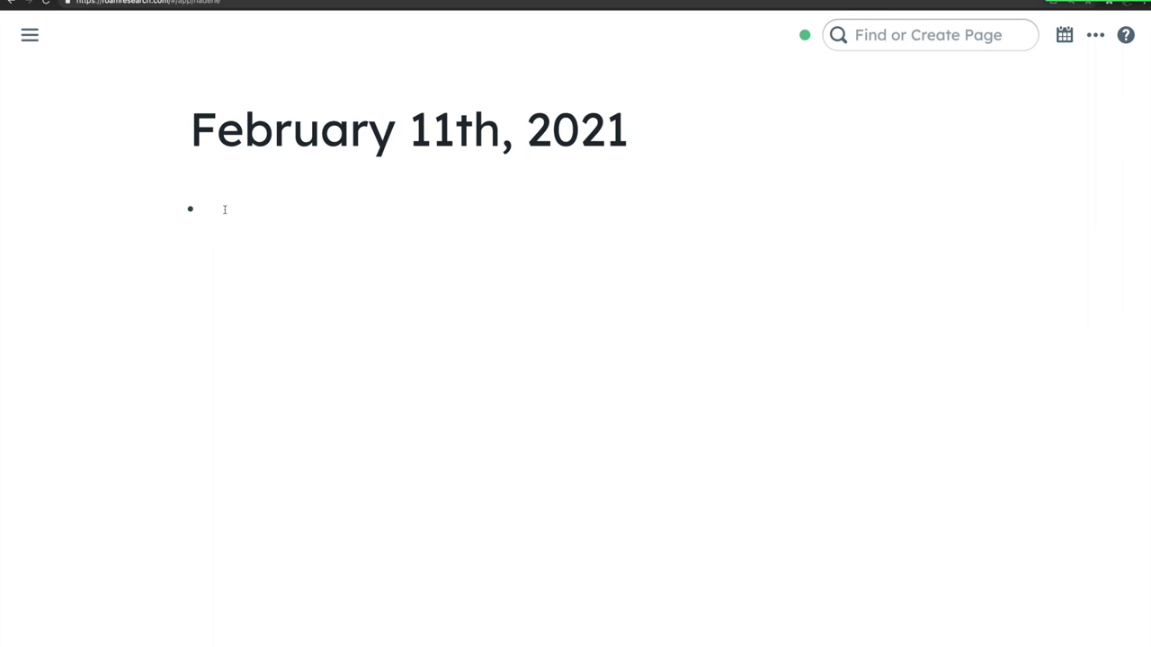
# Write a meeting entry naming both attendees, ending "re: [[ICLDC7]] presentation", and add an empty nested bullet below it.
pyautogui.write('Meeting between Kody and Darin re: [[IC')
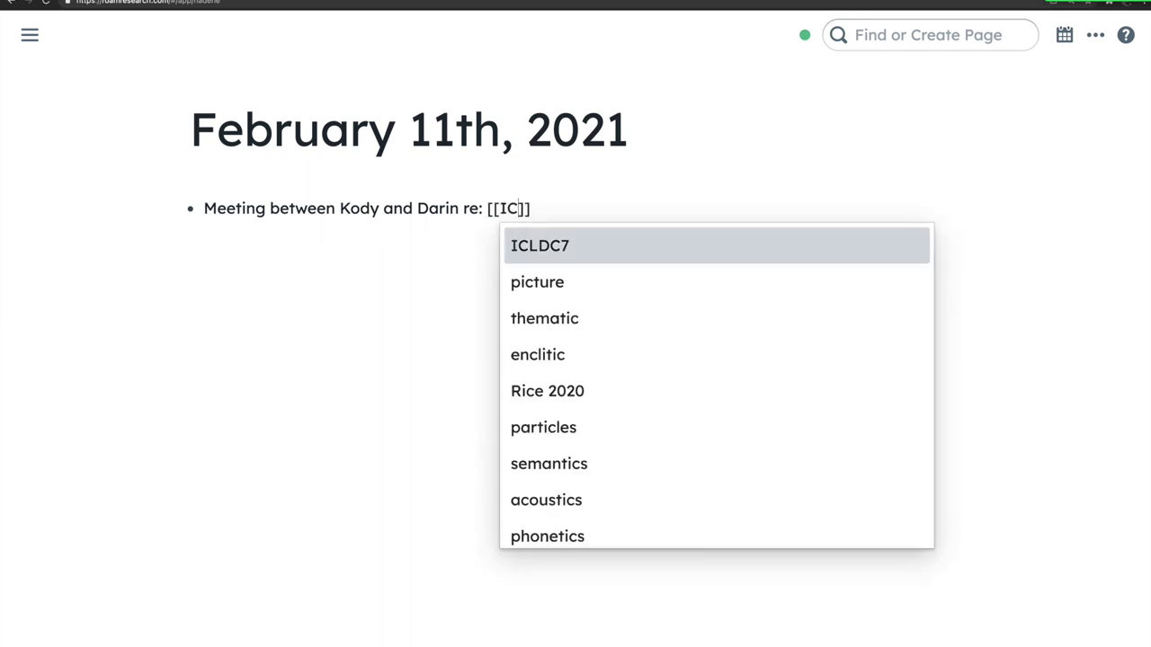
pyautogui.press('Return')
pyautogui.write('presentation')
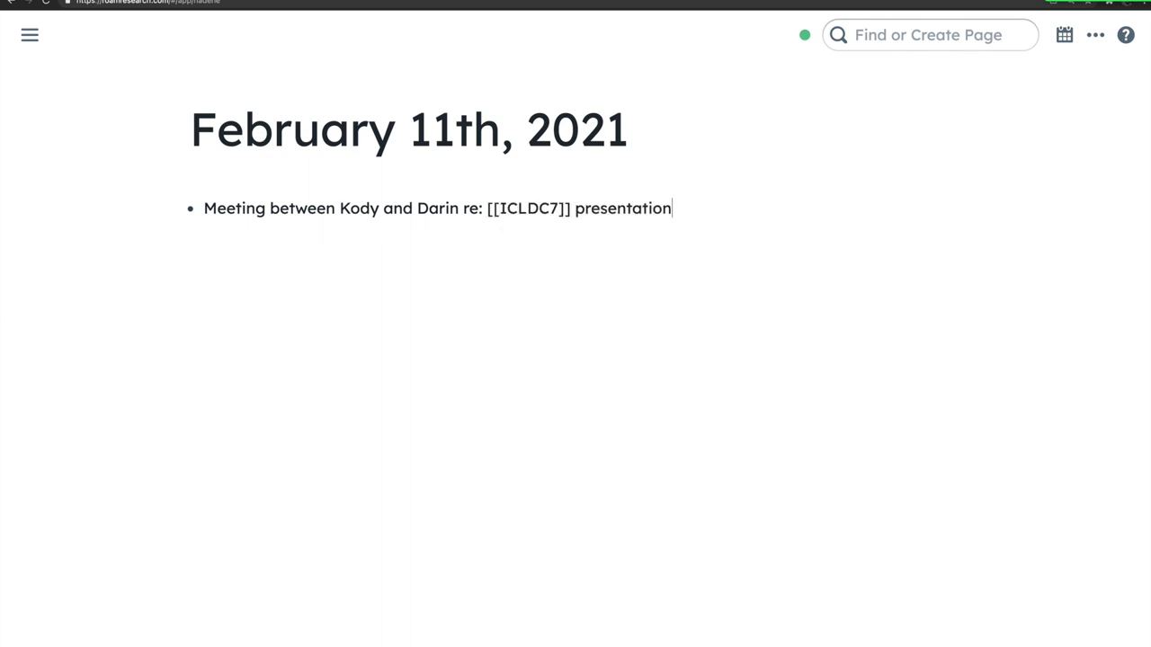
pyautogui.press('Return')
pyautogui.press('Tab')
# Turn "meeting", both attendees' names and "presentation" in the meeting entry into hashtags, with #meeting in lowercase.
pyautogui.click(203, 208)
pyautogui.press('Delete')
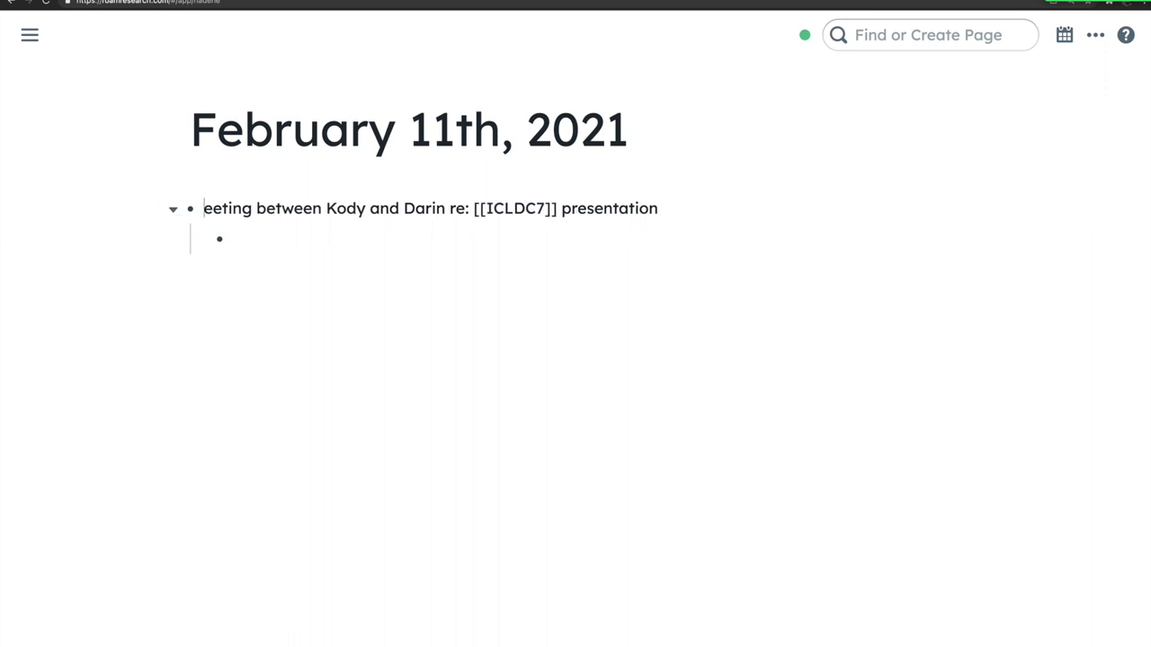
pyautogui.write('#m')
pyautogui.click(352, 208)
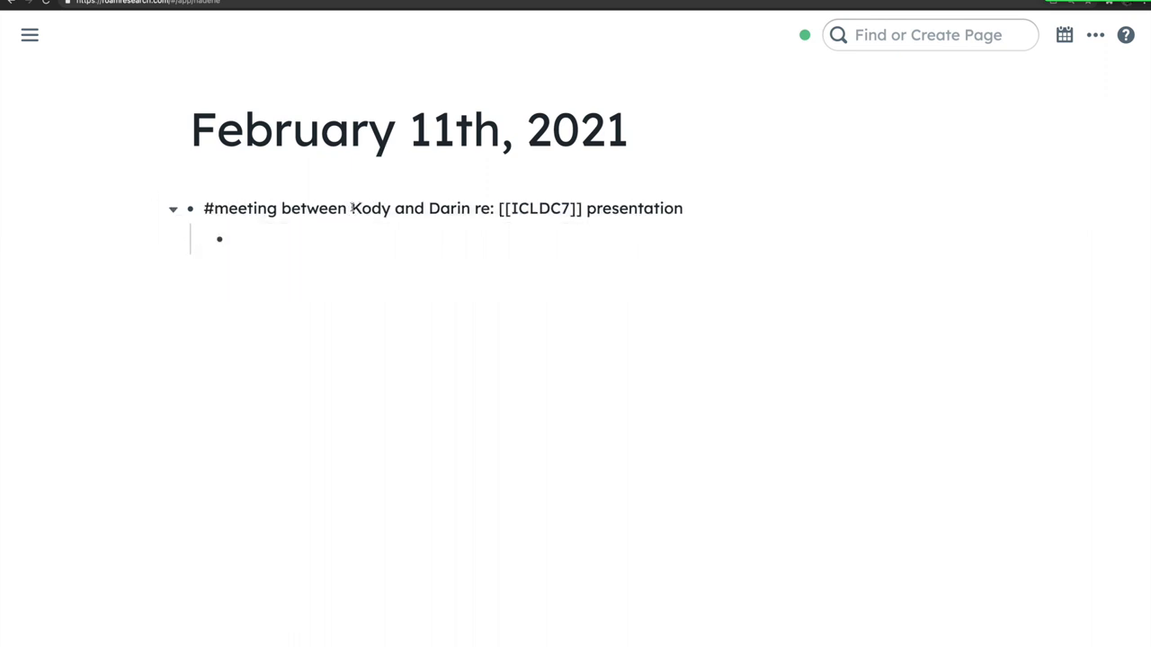
pyautogui.write('#')
pyautogui.click(440, 208)
pyautogui.write('#')
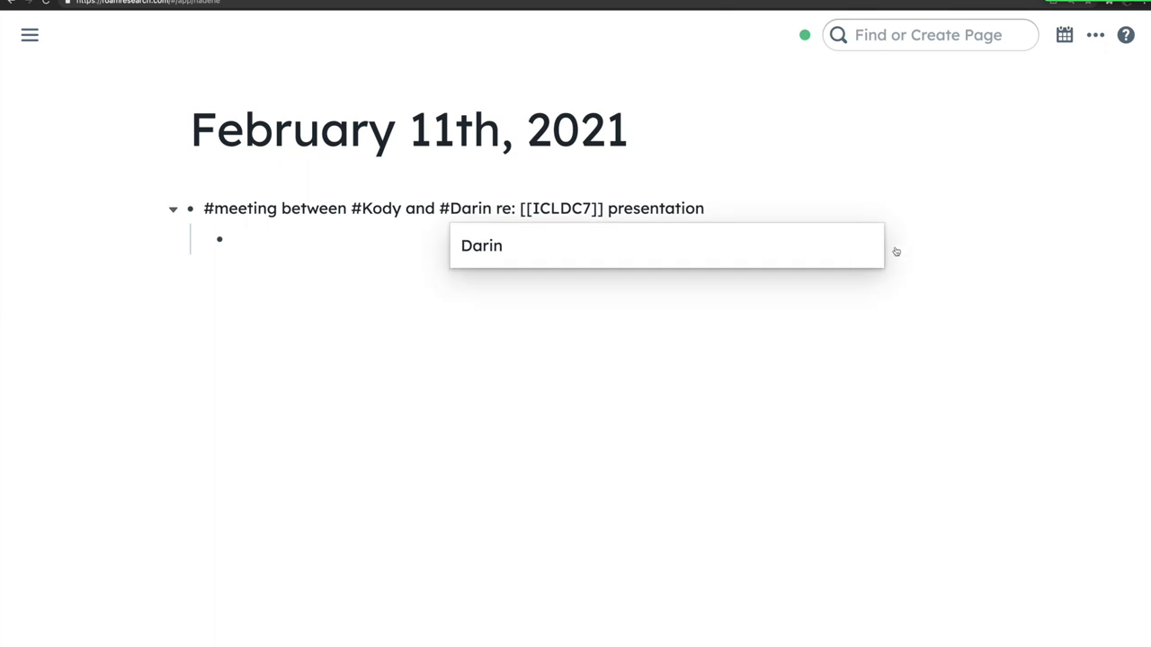
pyautogui.click(978, 244)
pyautogui.click(590, 208)
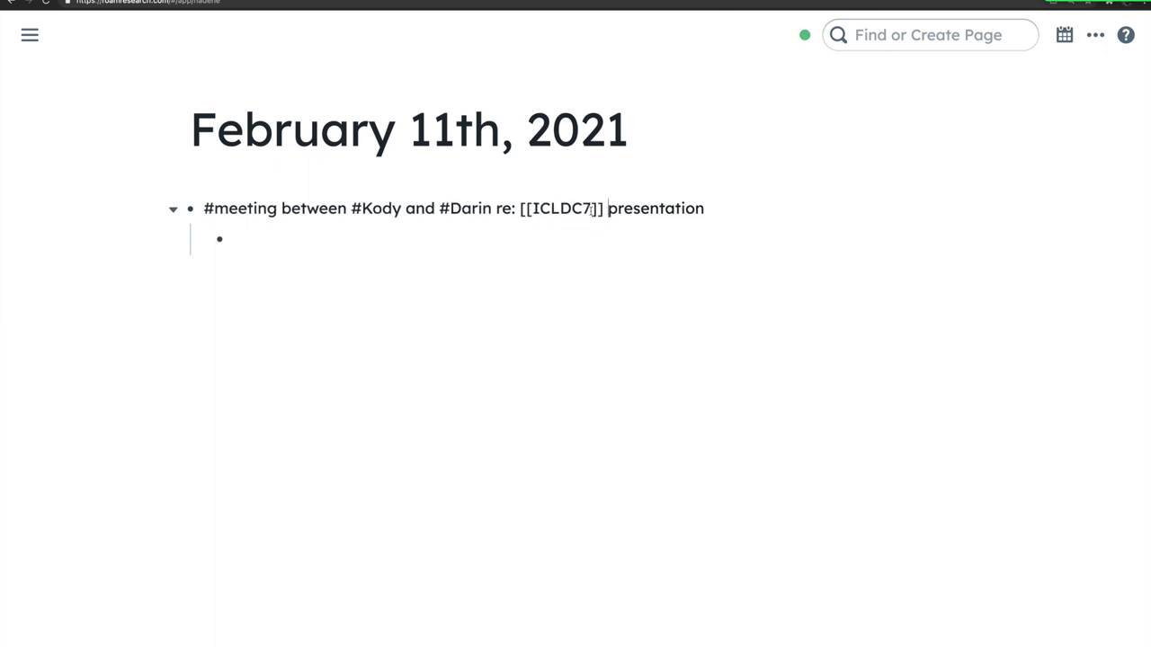
pyautogui.write('#')
pyautogui.click(1072, 183)
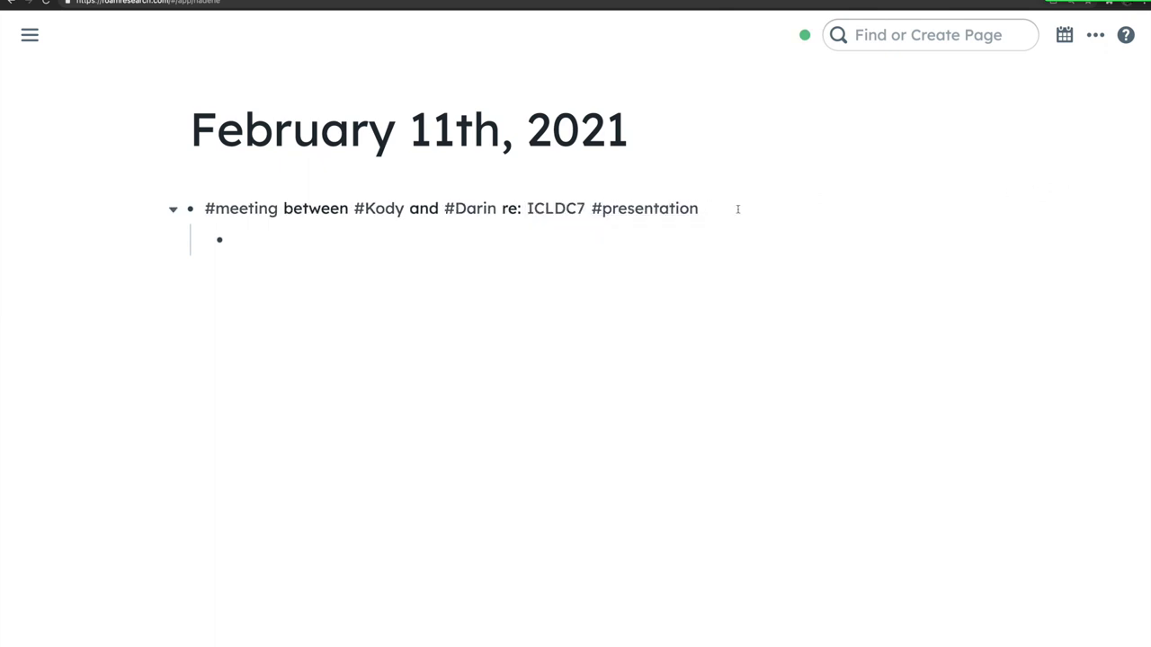
# Append "on" and a page link to Dɛne Sųłıné at the end of the meeting entry.
pyautogui.click(737, 209)
pyautogui.write('on [[ne')
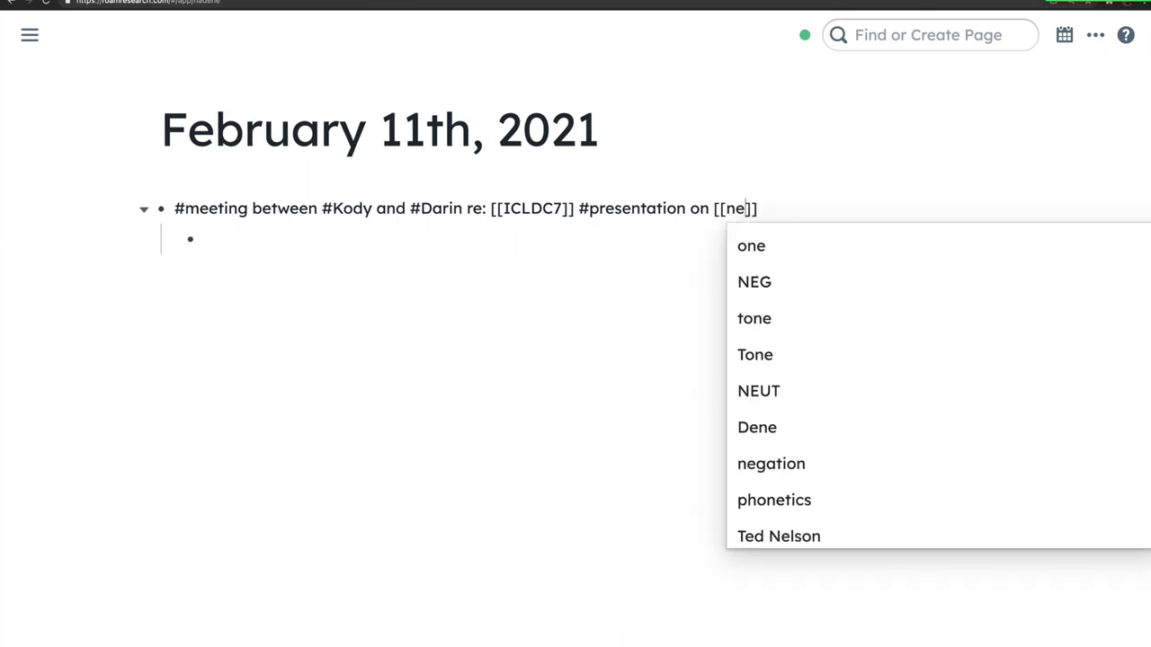
pyautogui.write(' s')
pyautogui.click(798, 390)
pyautogui.click(1040, 274)
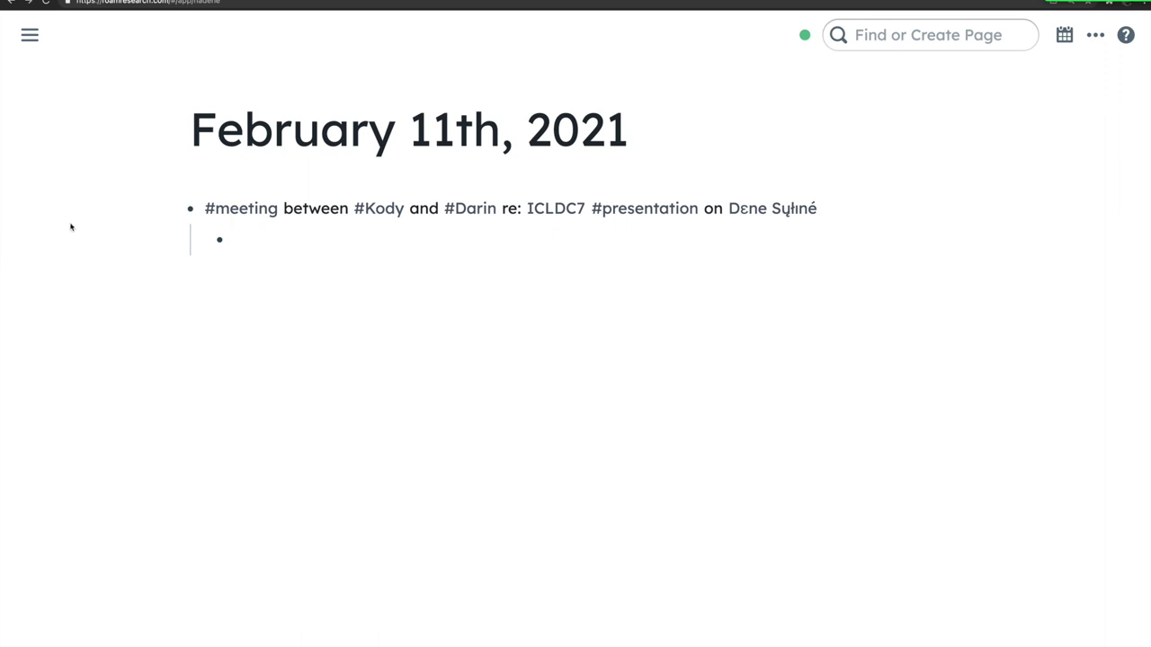
# Open the Dɛne Sųłıné page, and show its first bullet's source block in the sidebar, widened slightly.
pyautogui.click(769, 217)
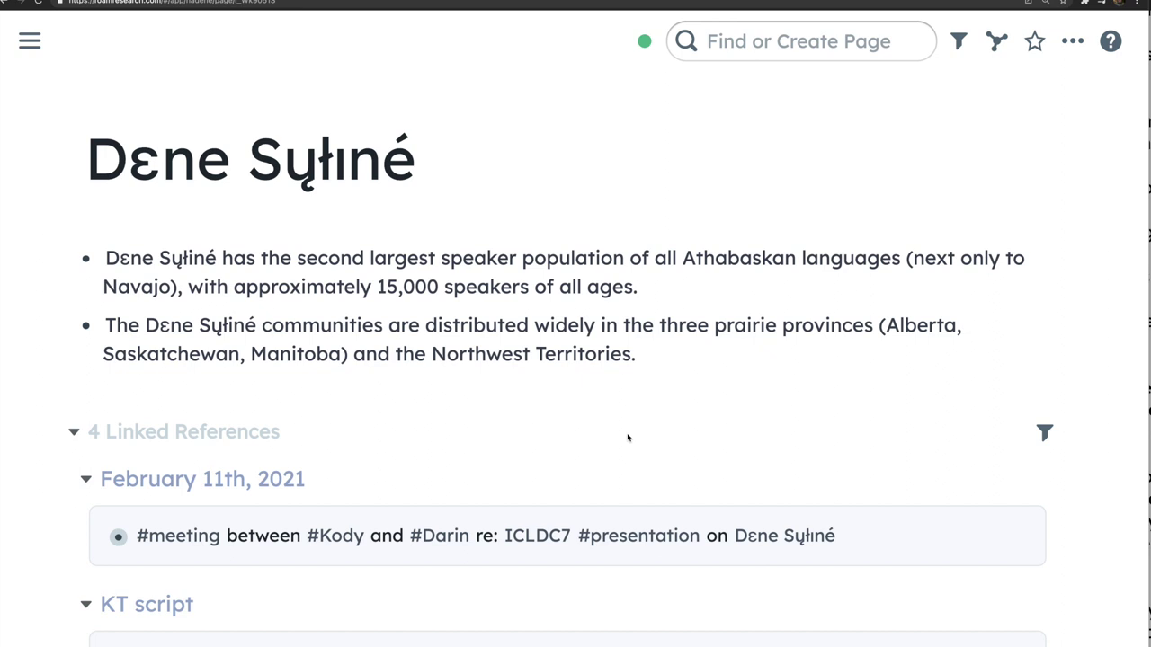
pyautogui.rightClick(555, 268)
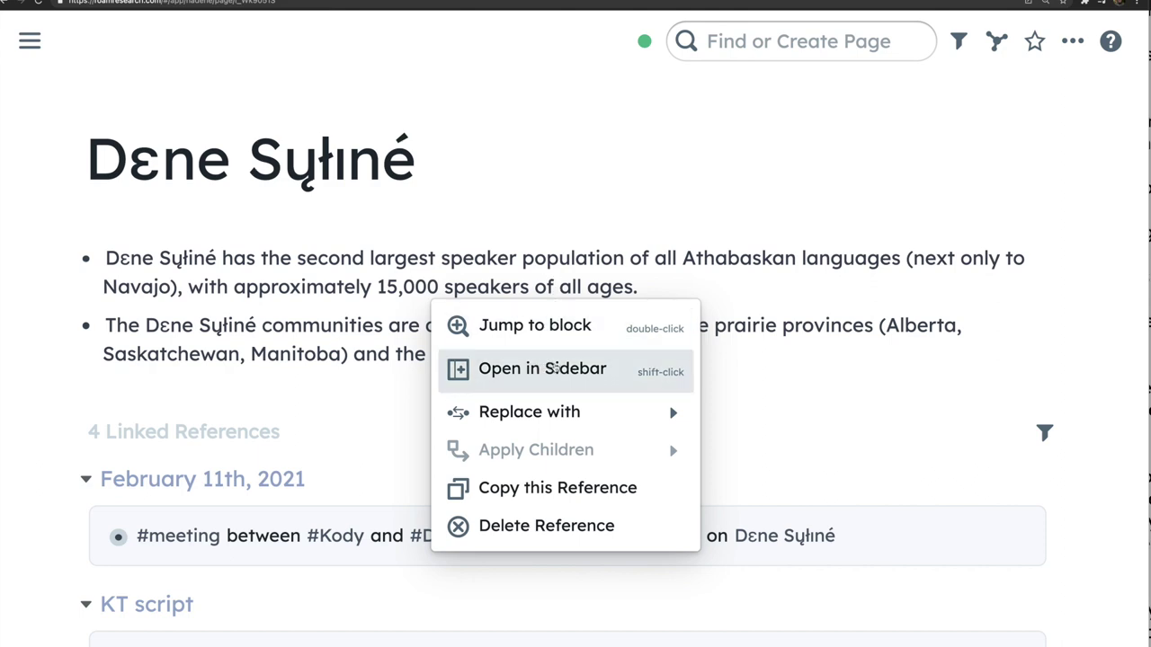
pyautogui.click(557, 369)
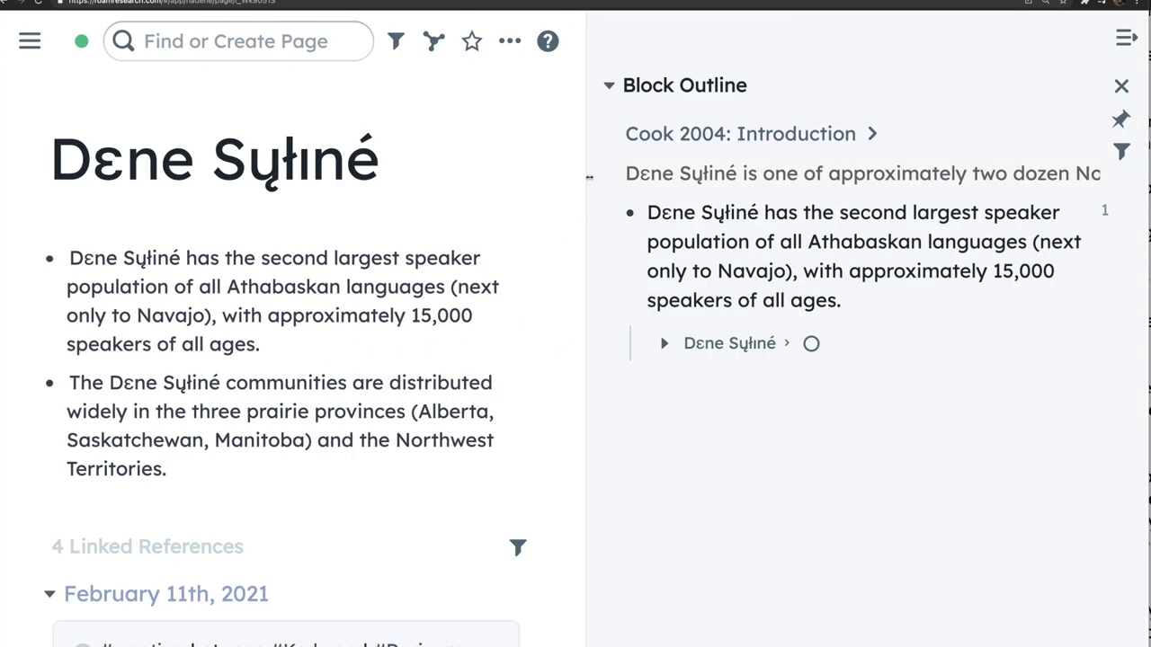
pyautogui.moveTo(590, 117); pyautogui.dragTo(532, 109)
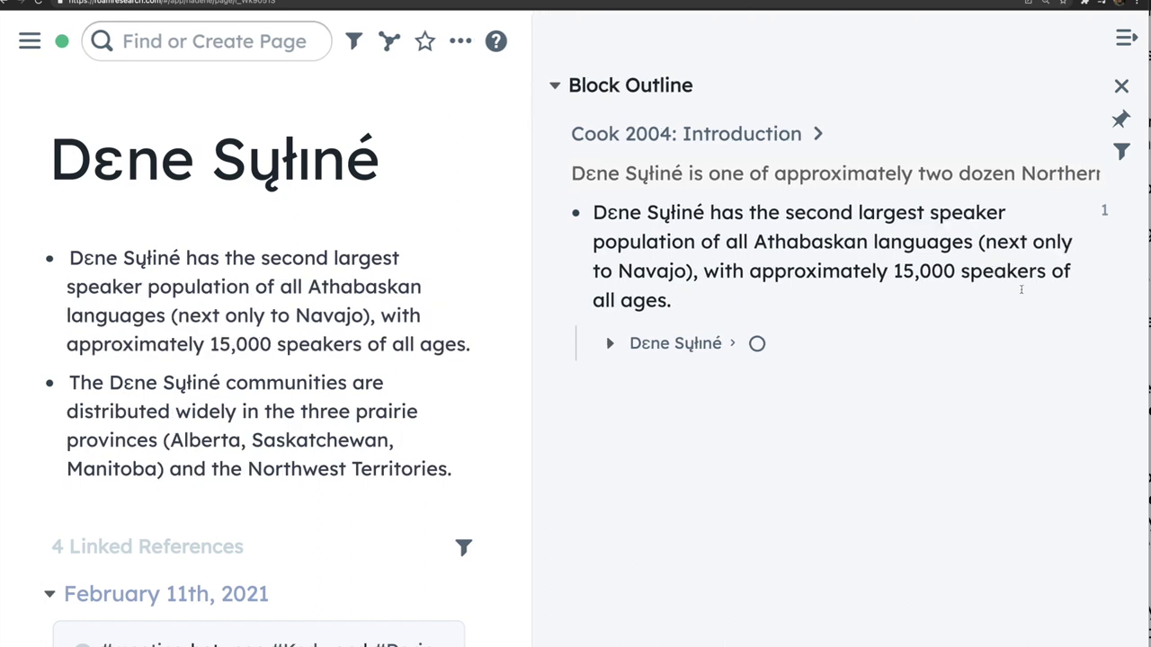
# Open the source page Cook 2004: Introduction in the sidebar and view the passages around the highlighted block.
pyautogui.click(625, 137)
pyautogui.scroll(-6, 940, 359)
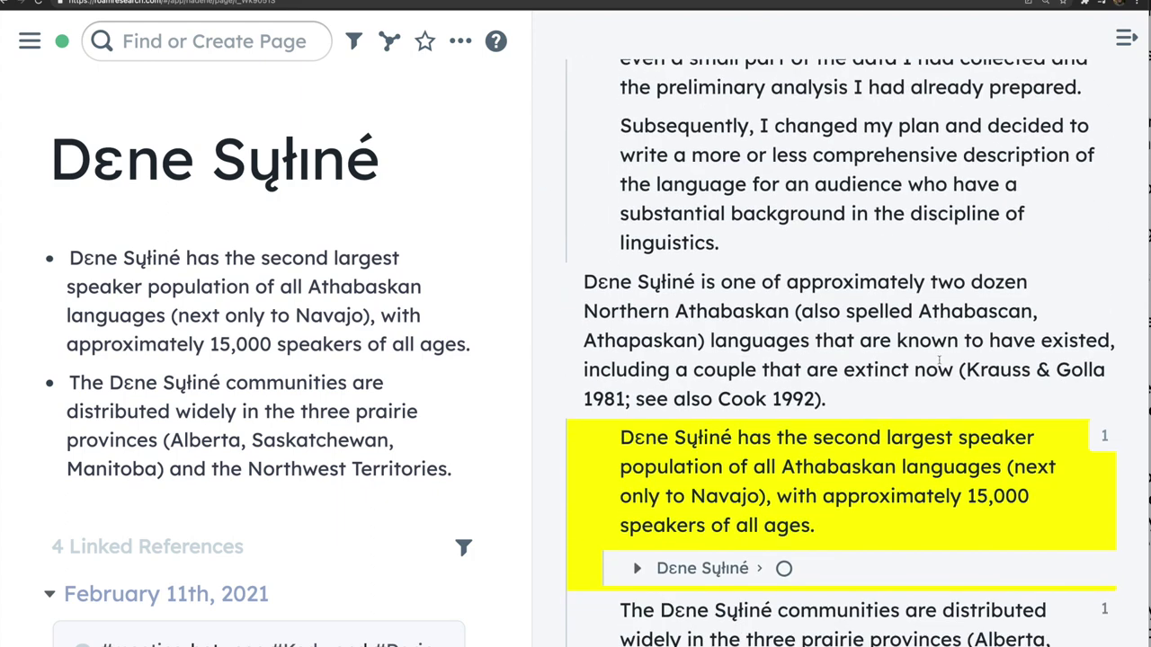
pyautogui.scroll(-2, 940, 360)
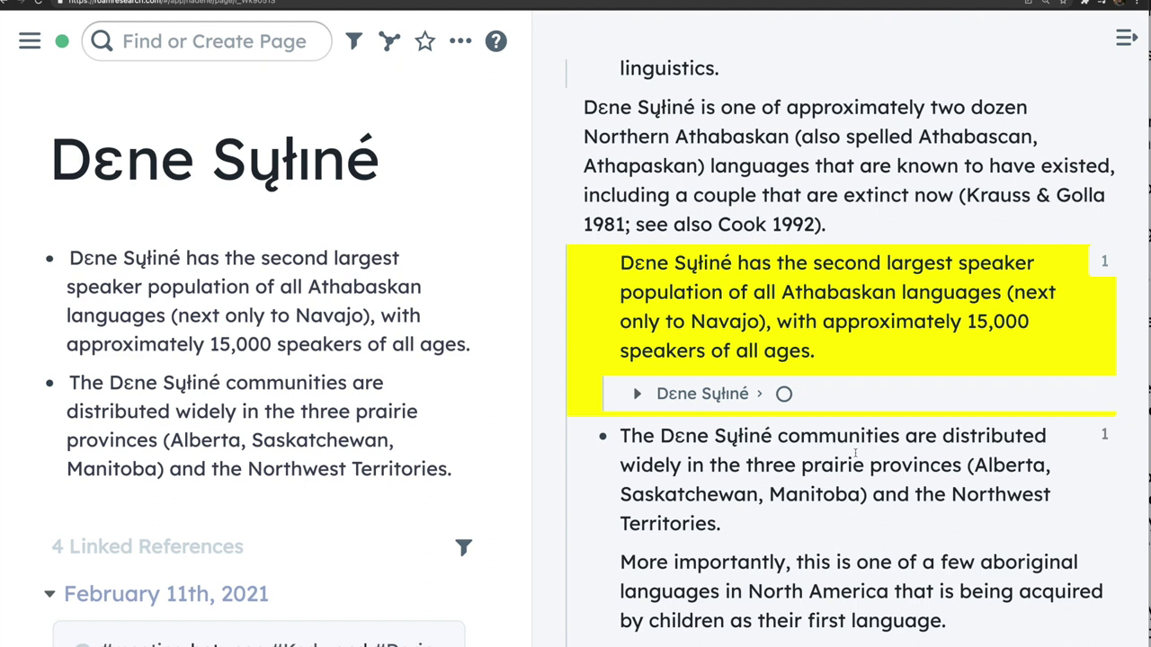
# Replace "second" with "third" in the highlighted source block, and change it back to "second".
pyautogui.doubleClick(838, 264)
pyautogui.write('third')
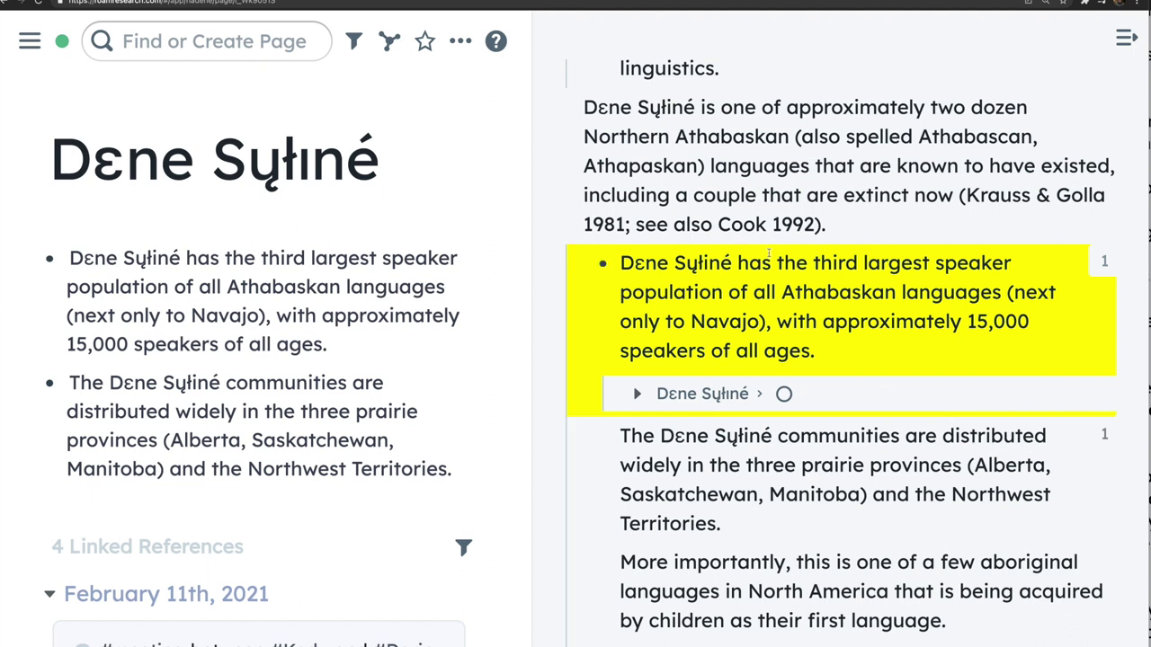
pyautogui.doubleClick(837, 263)
pyautogui.write('second')
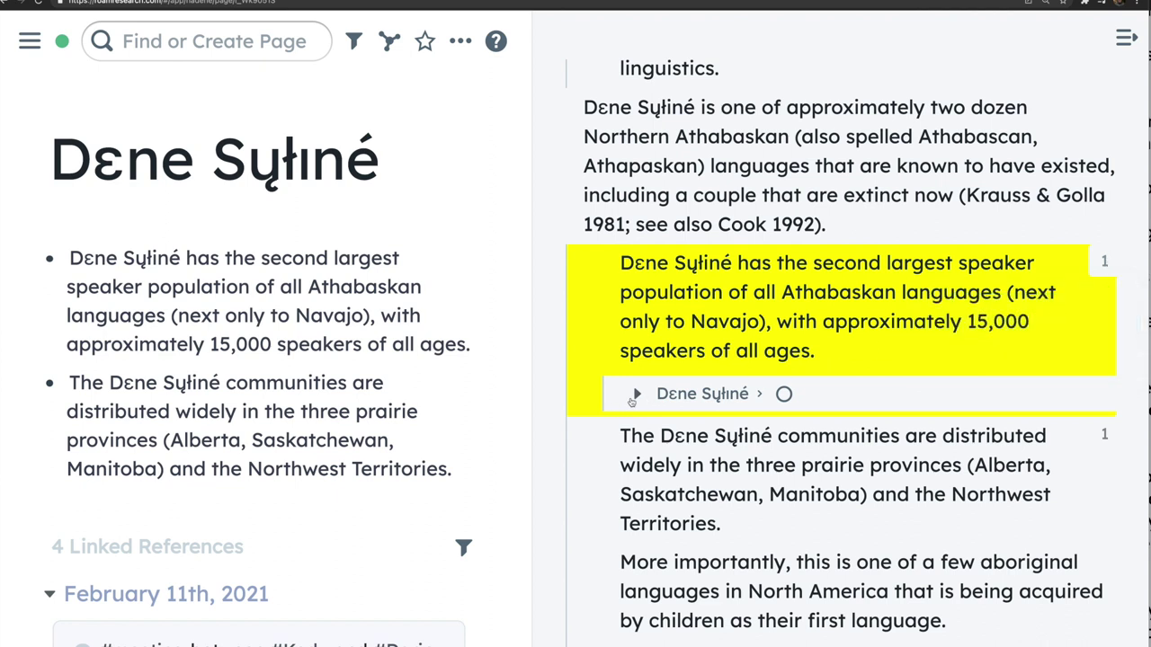
# Examine where the highlighted block is referenced, hide its reference list and close the sidebar.
pyautogui.click(636, 396)
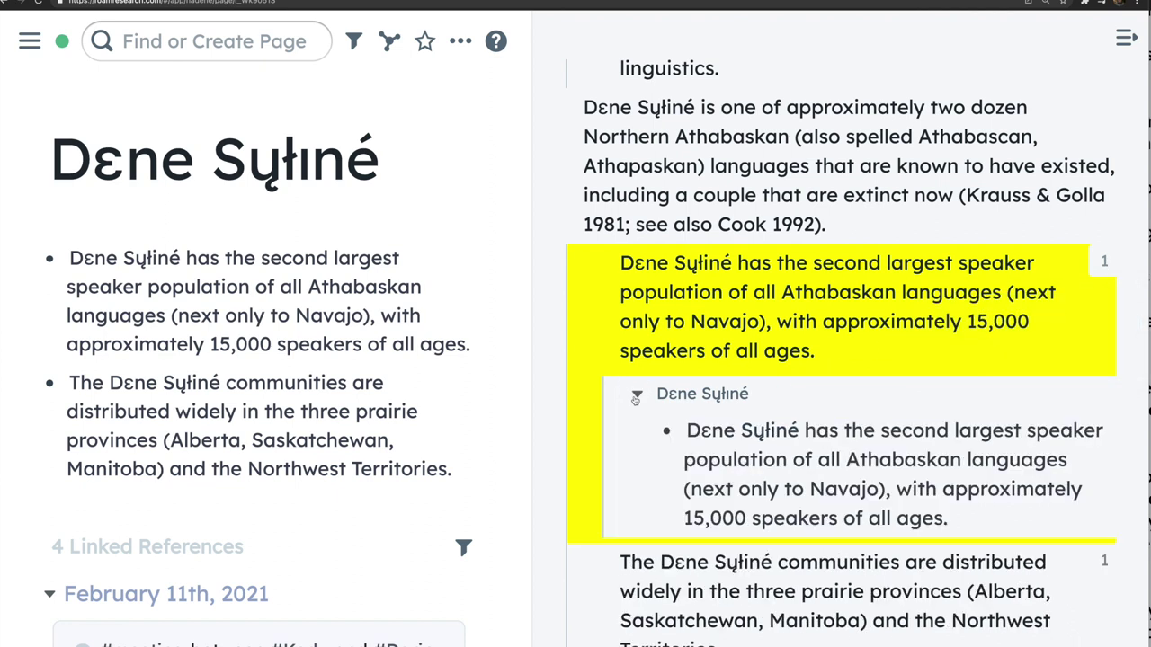
pyautogui.click(636, 396)
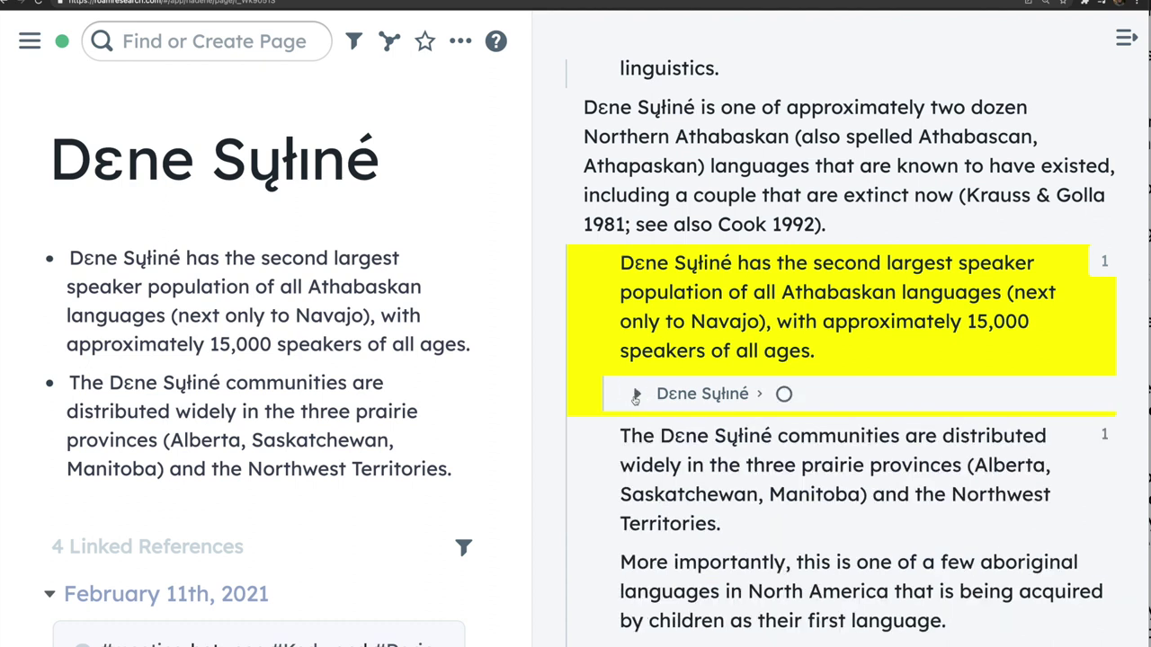
pyautogui.click(1106, 263)
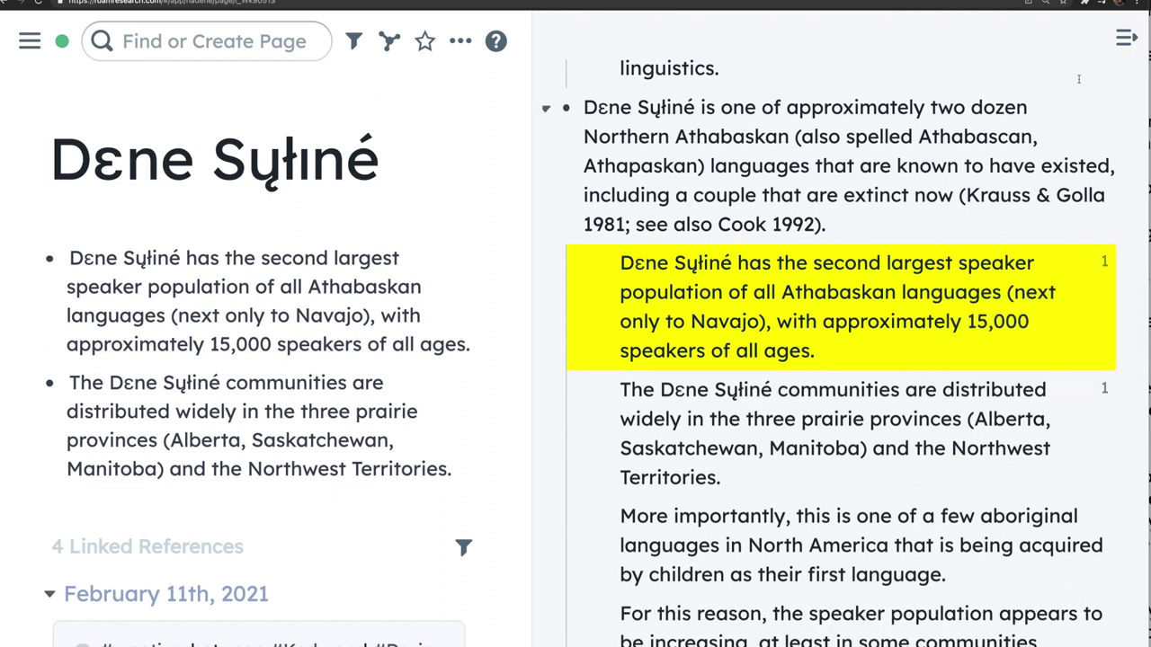
pyautogui.click(1123, 40)
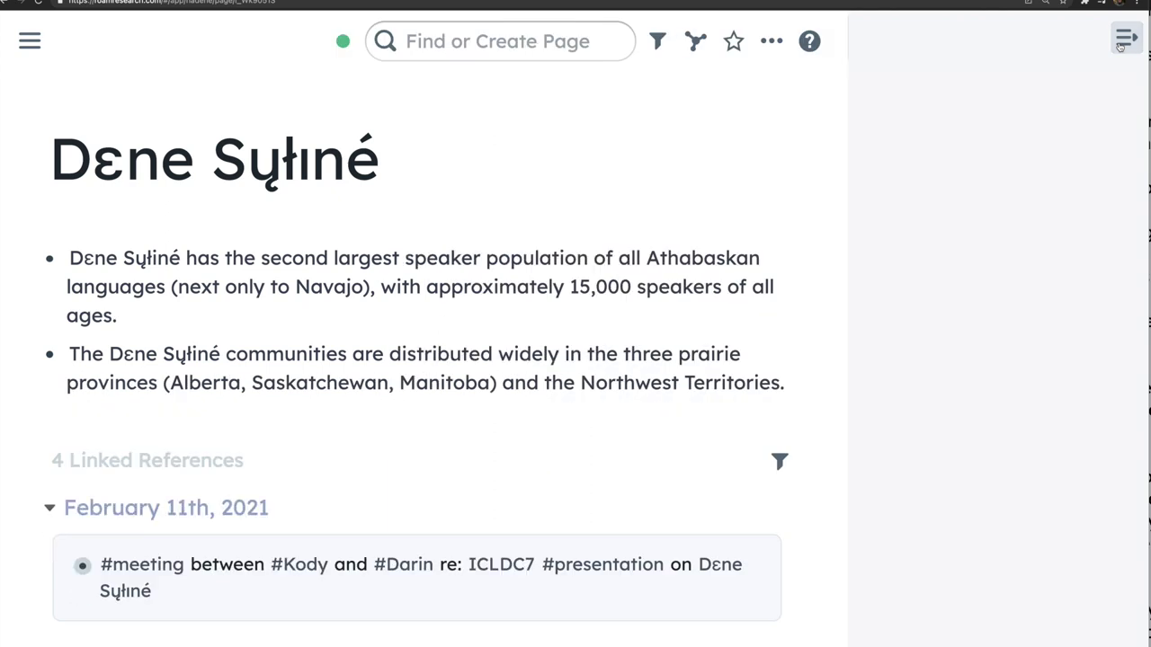
# Return to the daily notes and create a page titled February 27th, 2022.
pyautogui.click(304, 391)
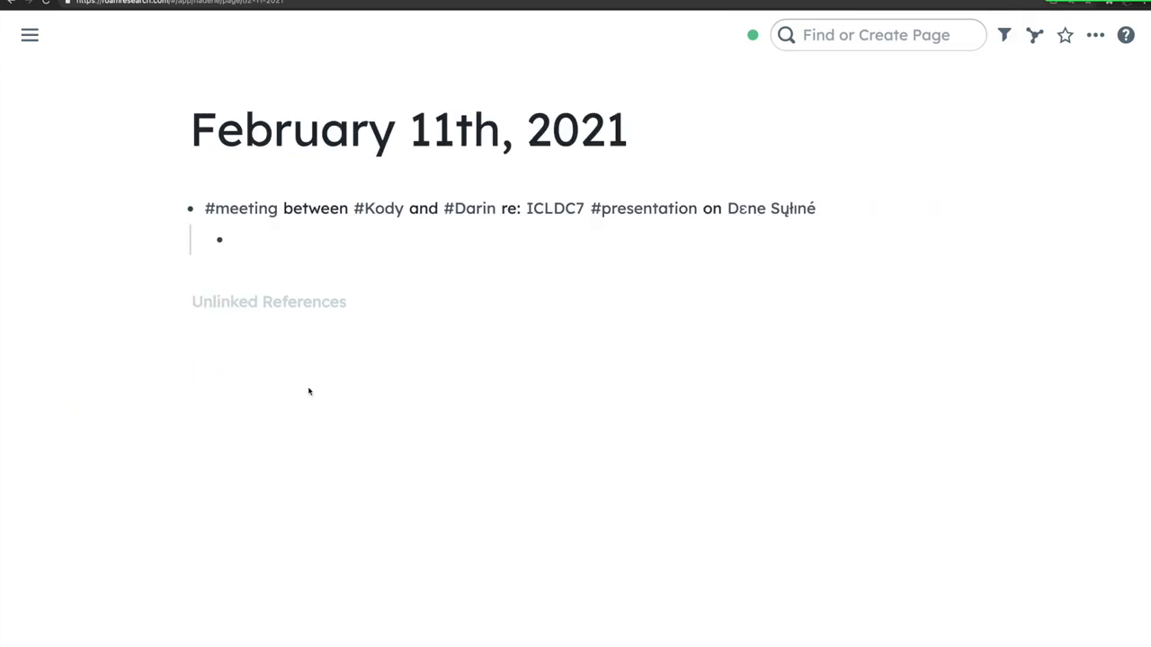
pyautogui.press('super+bracketleft')
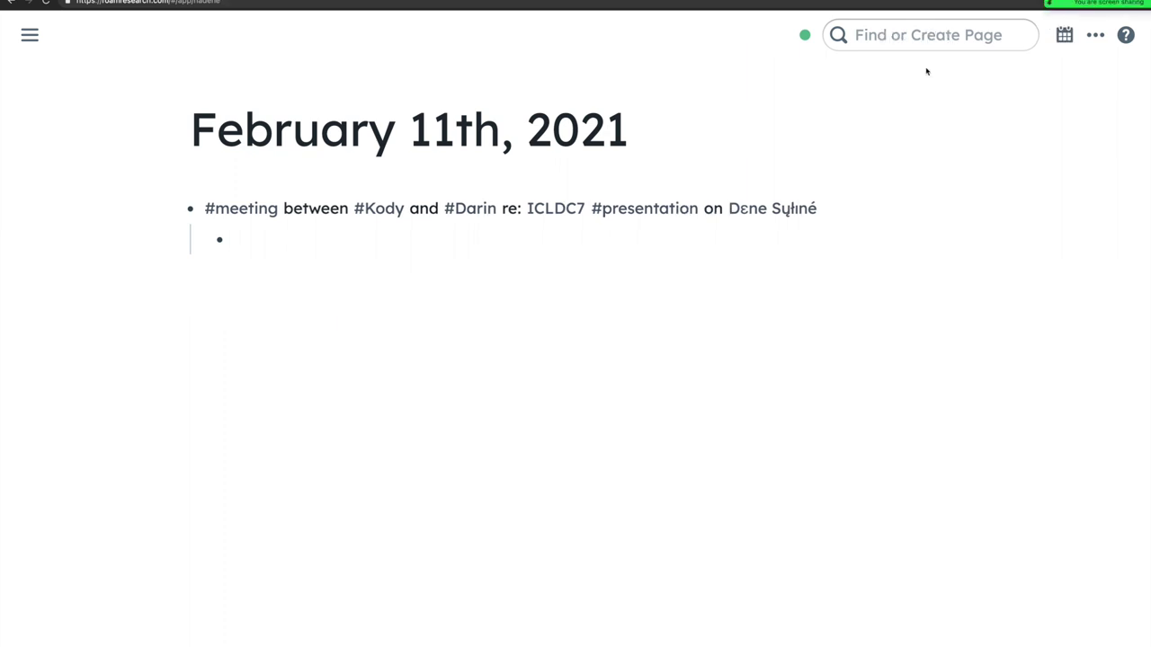
pyautogui.click(902, 36)
pyautogui.write('February ')
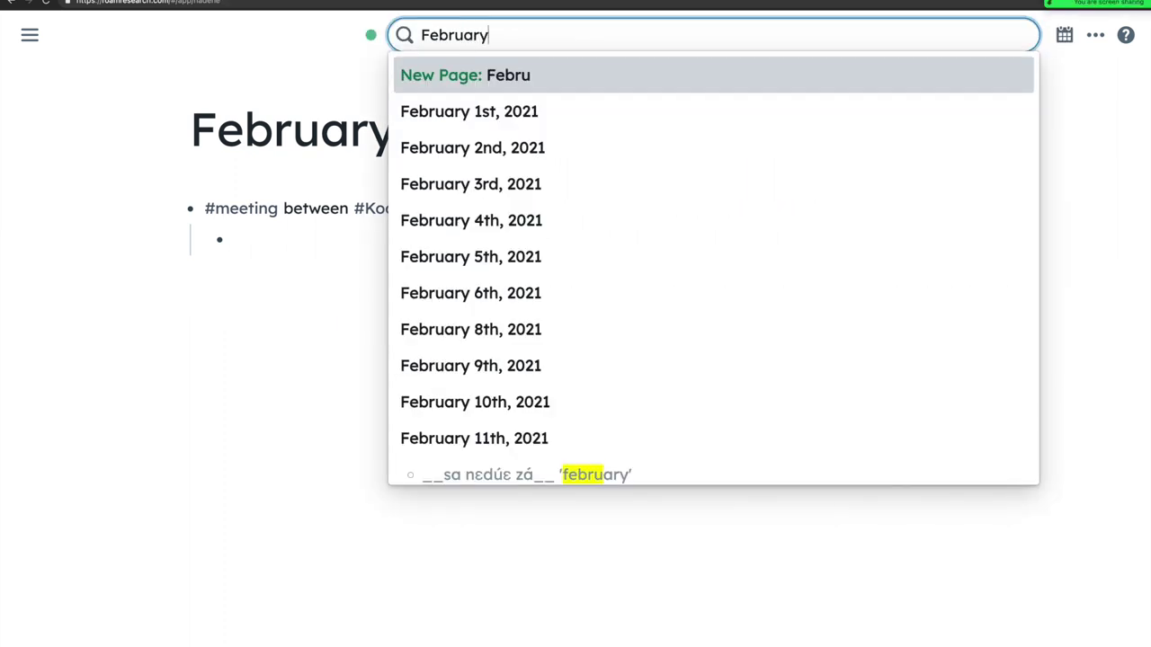
pyautogui.write('27')
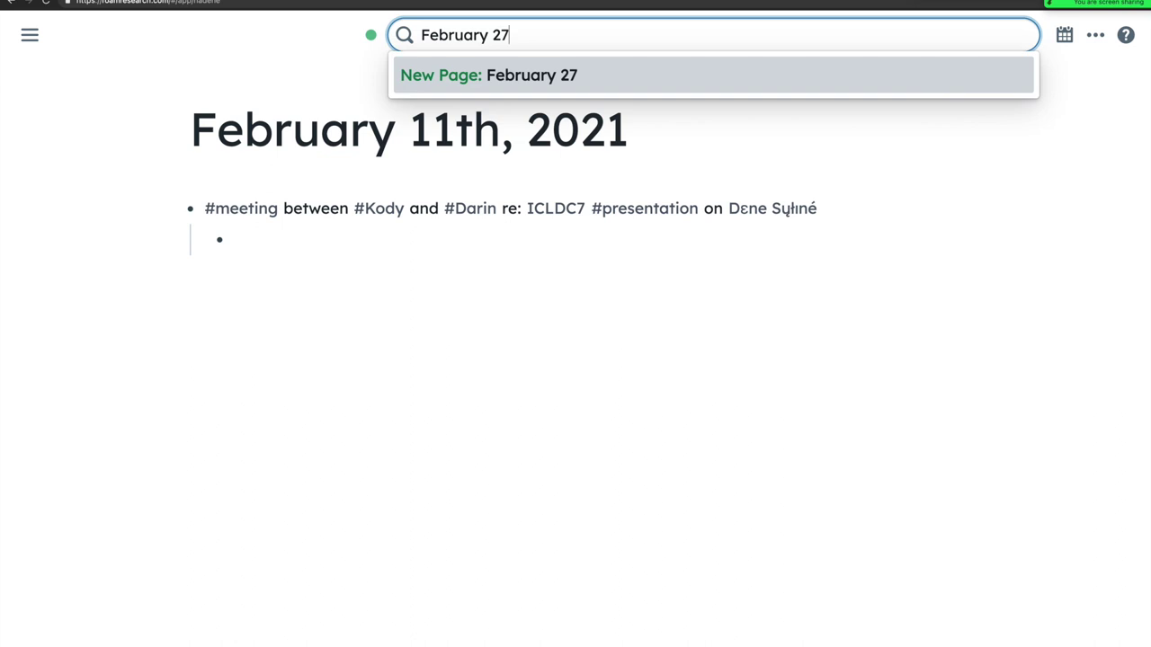
pyautogui.write('th, 2022')
pyautogui.press('Return')
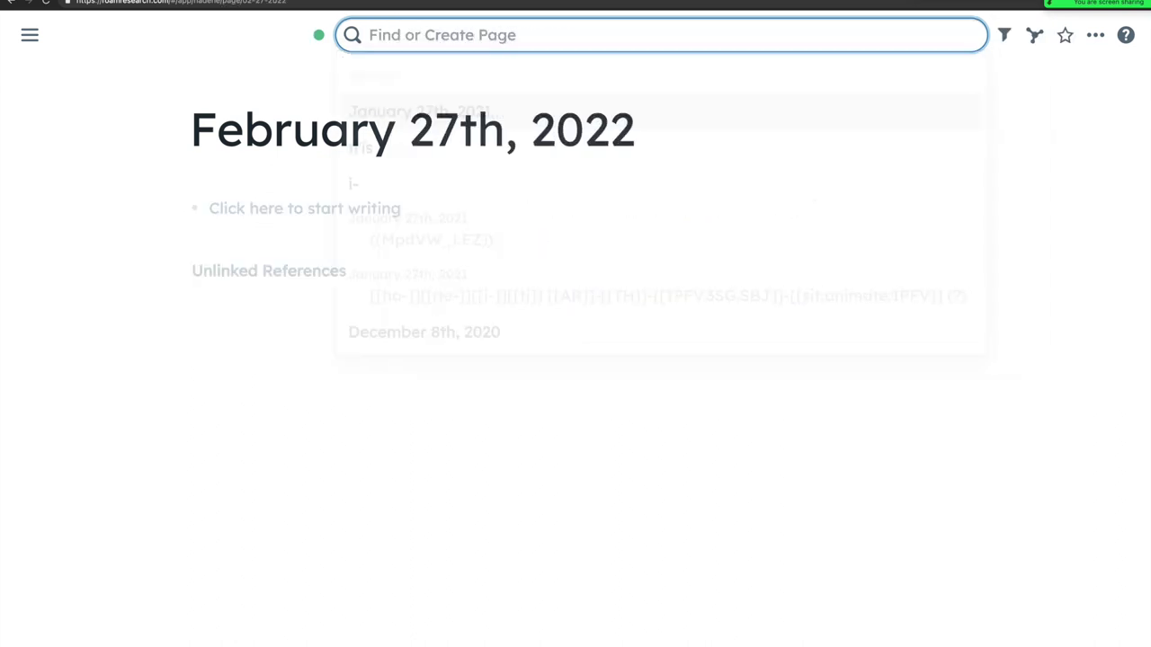
# Insert an AND query on the February 27th, 2022 page combining the first attendee's page with [[ICLDC7]].
pyautogui.click(382, 214)
pyautogui.write('/query')
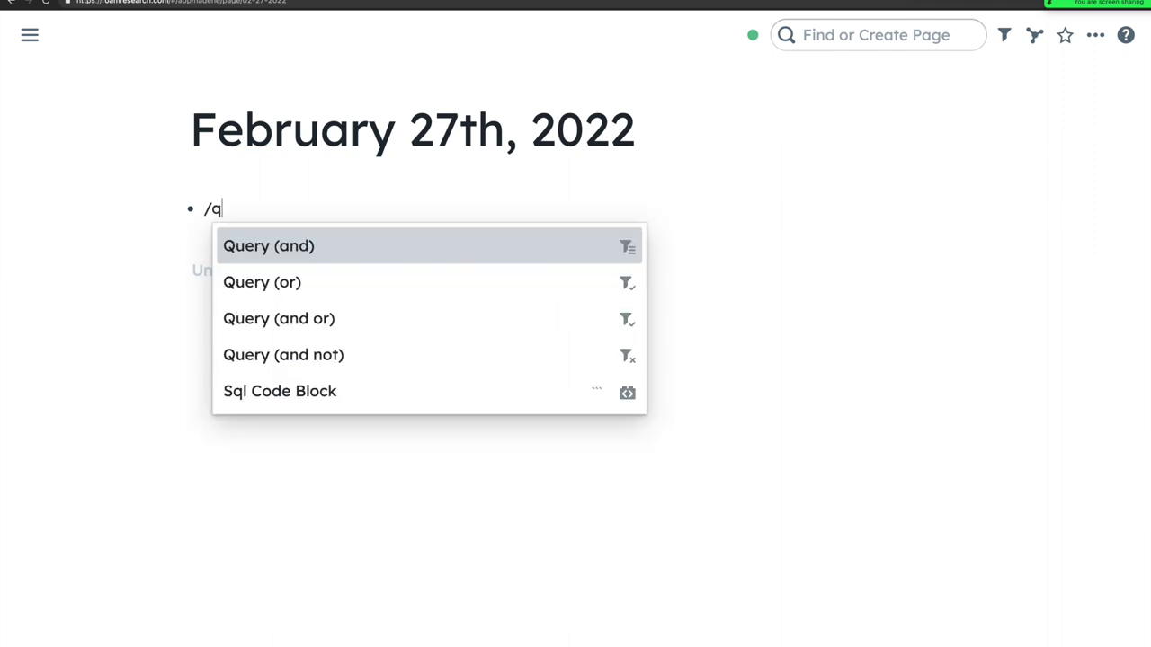
pyautogui.click(313, 248)
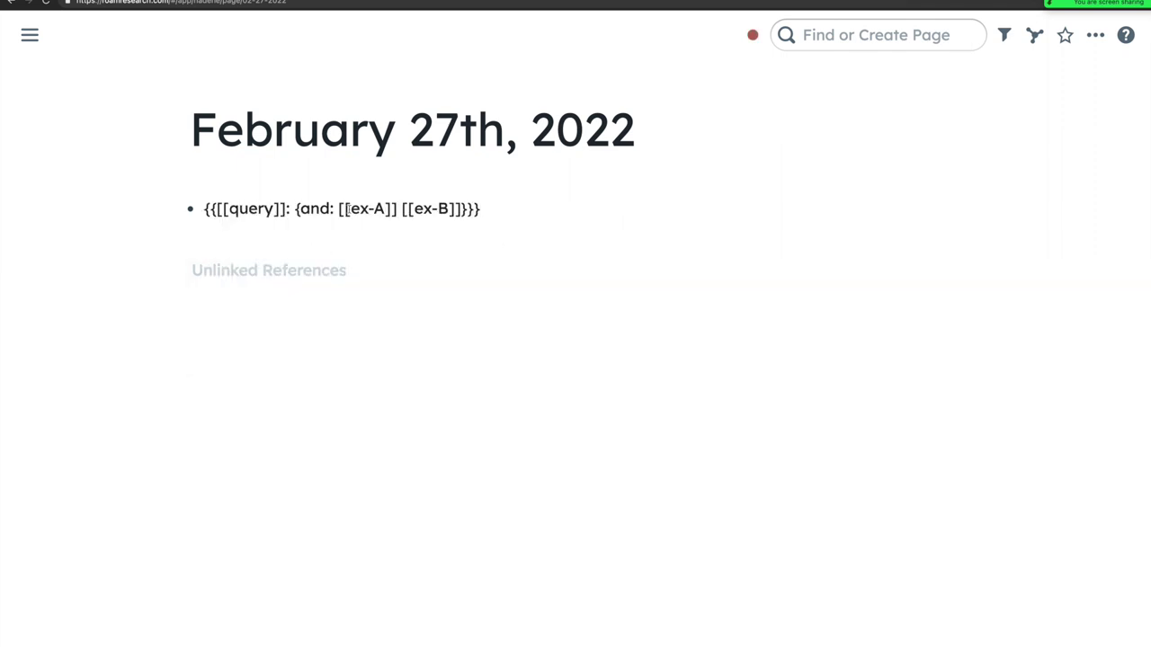
pyautogui.moveTo(349, 208); pyautogui.dragTo(383, 209)
pyautogui.write('Kody')
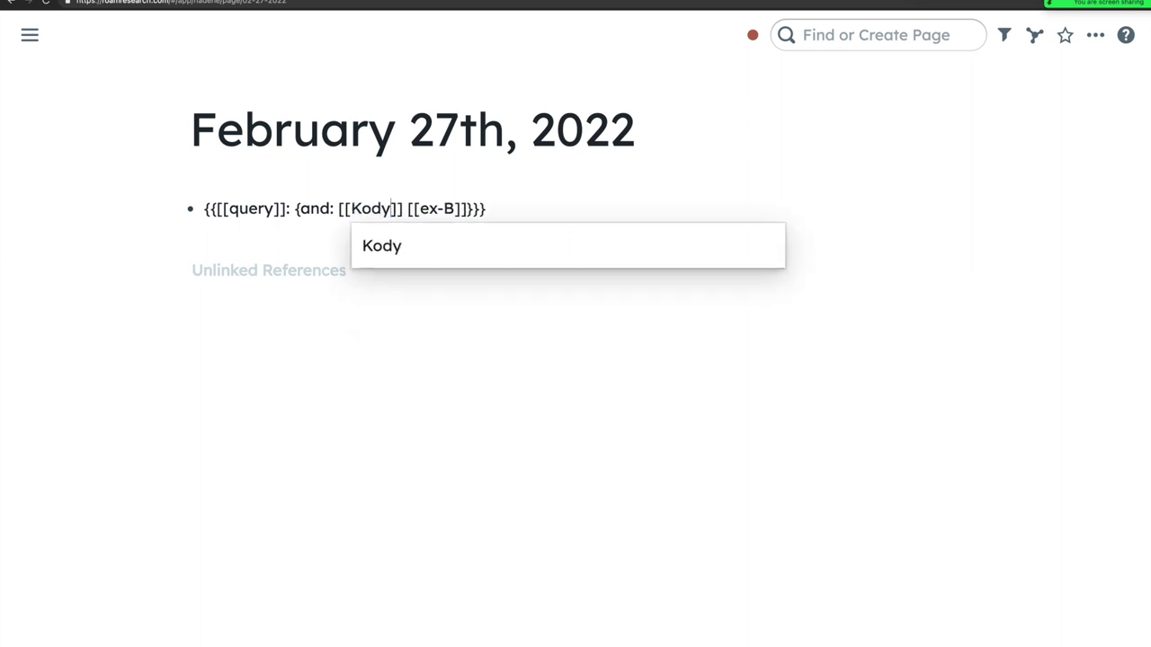
pyautogui.click(411, 209)
pyautogui.moveTo(419, 209); pyautogui.dragTo(456, 208)
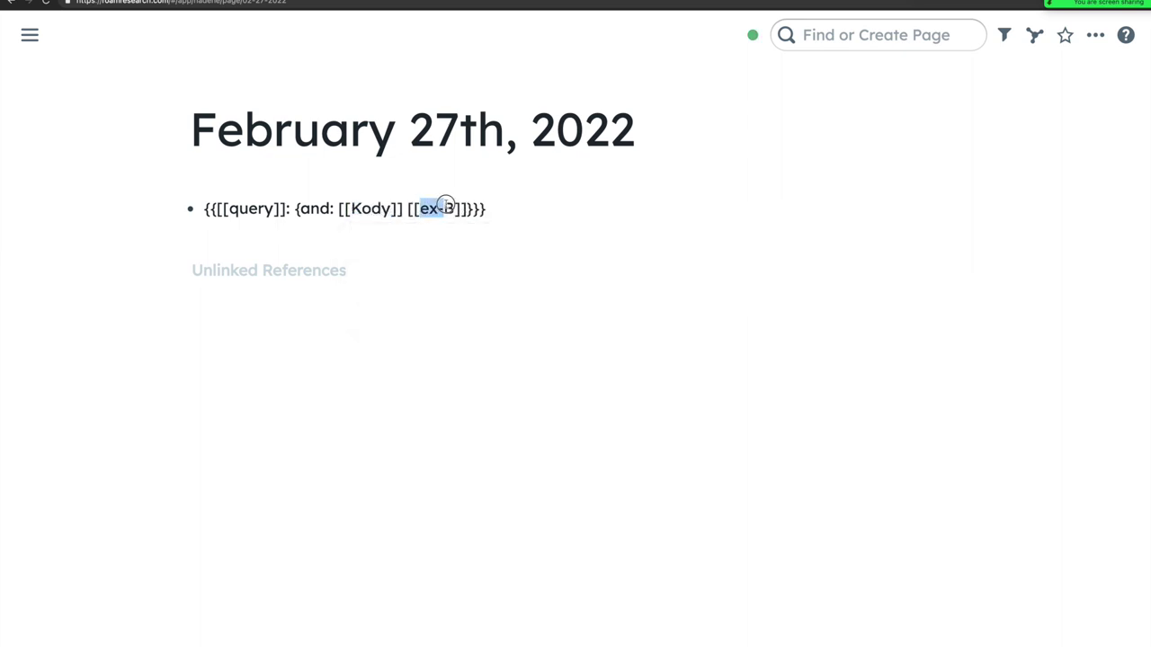
pyautogui.write('ICL')
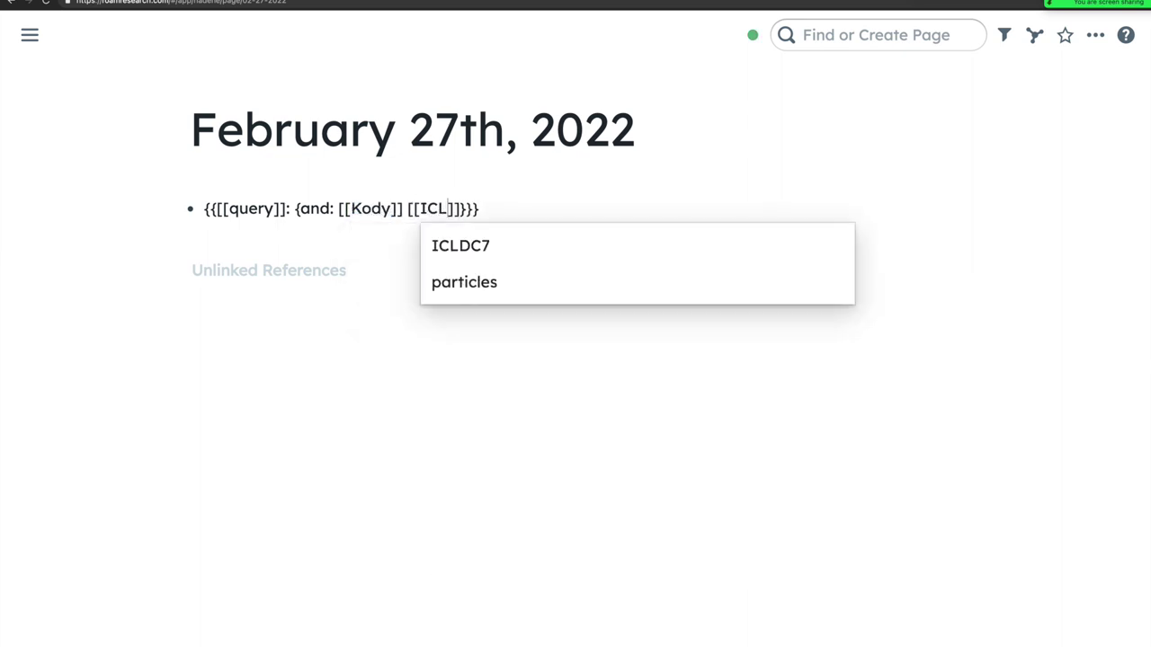
pyautogui.click(439, 259)
pyautogui.click(979, 211)
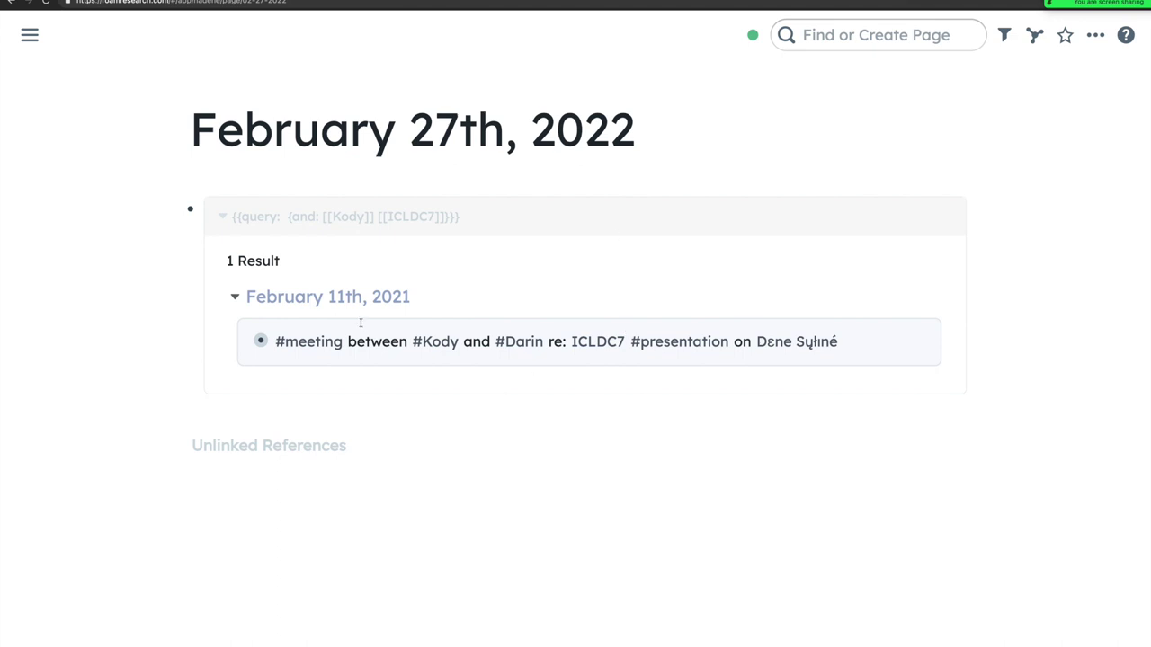
# Open the February 11th, 2021 page and insert an AND query template in the empty block under the meeting note.
pyautogui.click(332, 302)
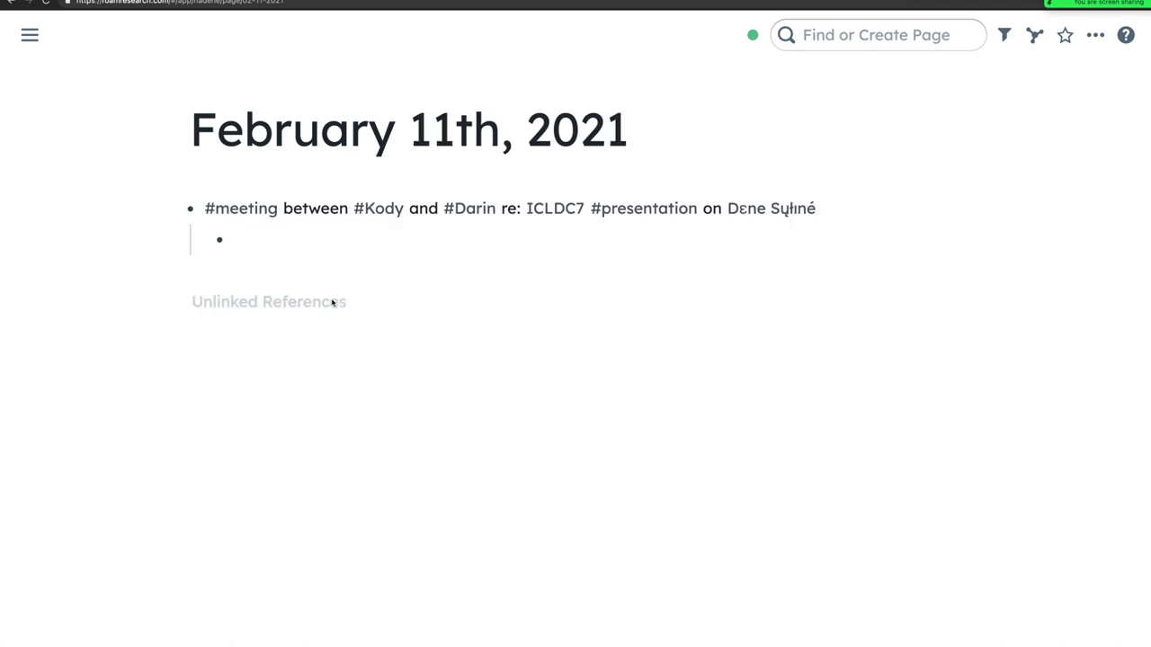
pyautogui.click(321, 243)
pyautogui.write('/qur')
pyautogui.press('BackSpace')
pyautogui.write('ery')
pyautogui.click(293, 284)
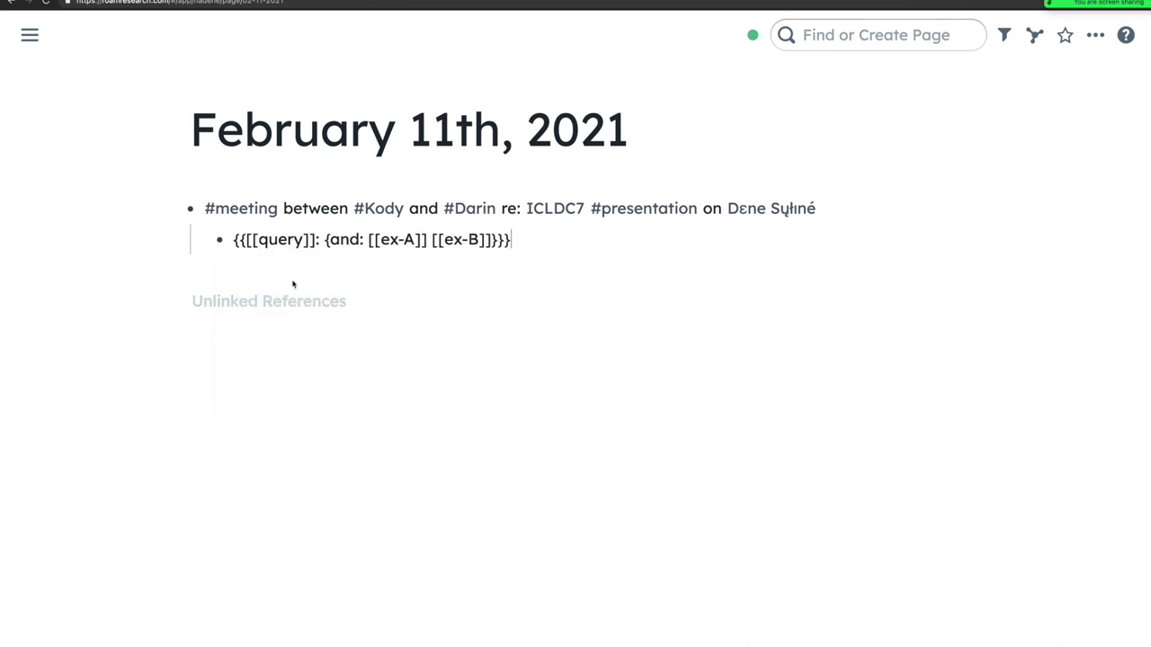
# Complete the AND query with the elicitation speaker's page and [[negation]] as its two terms.
pyautogui.moveTo(380, 239); pyautogui.dragTo(416, 240)
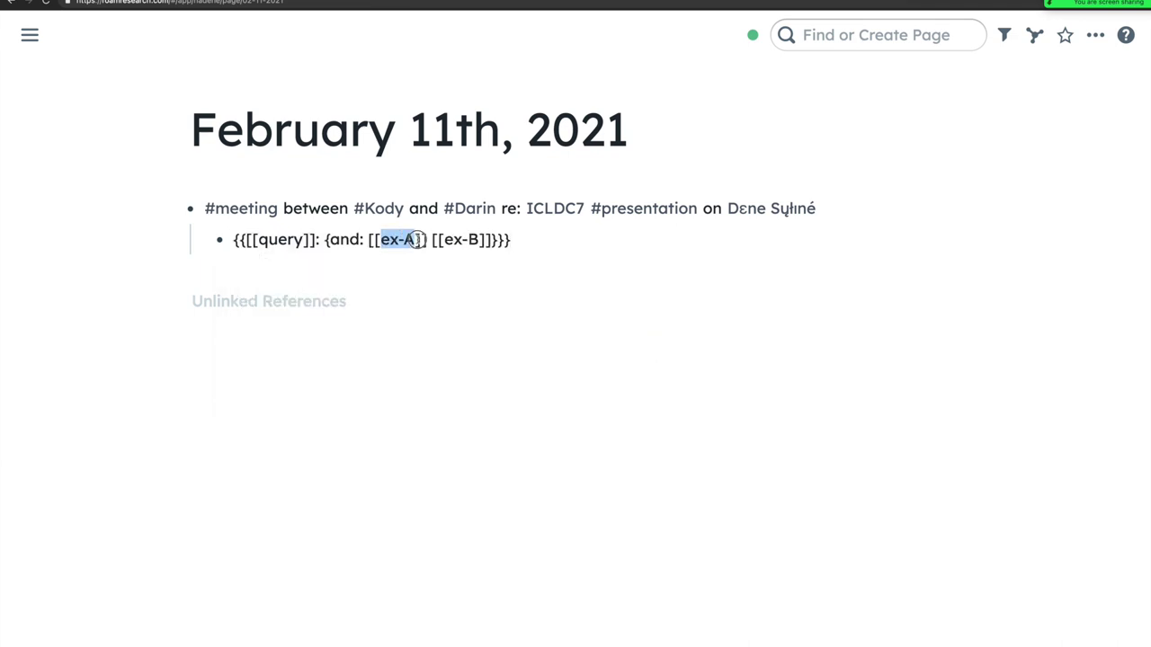
pyautogui.write('Tam')
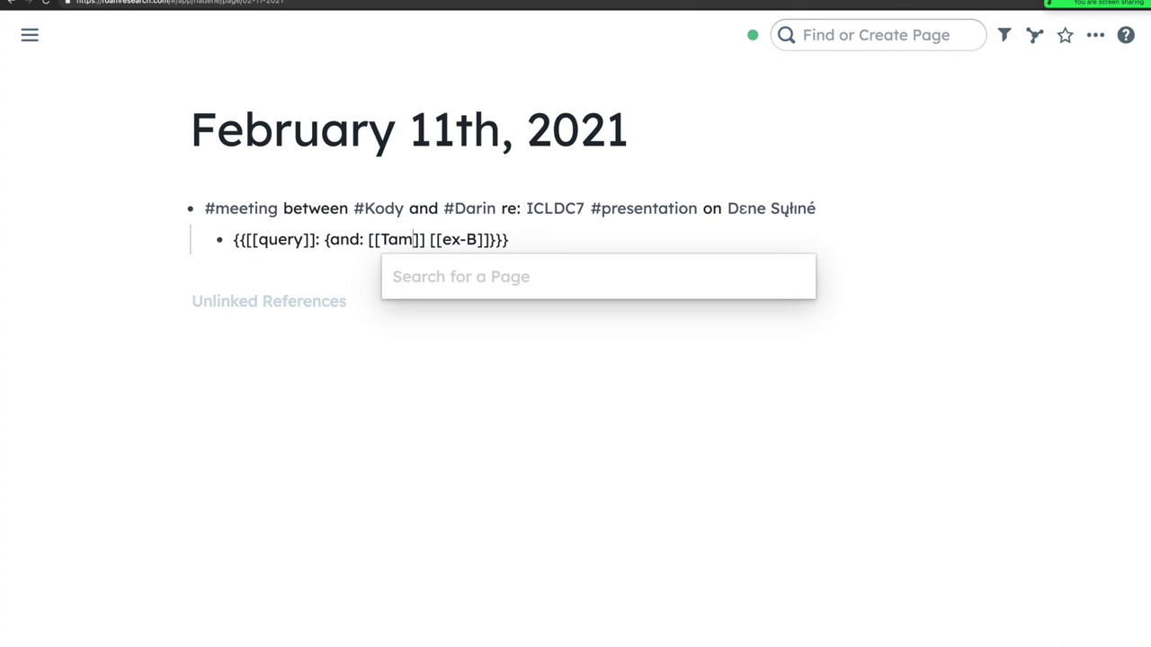
pyautogui.press('BackSpace')
pyautogui.write('nna')
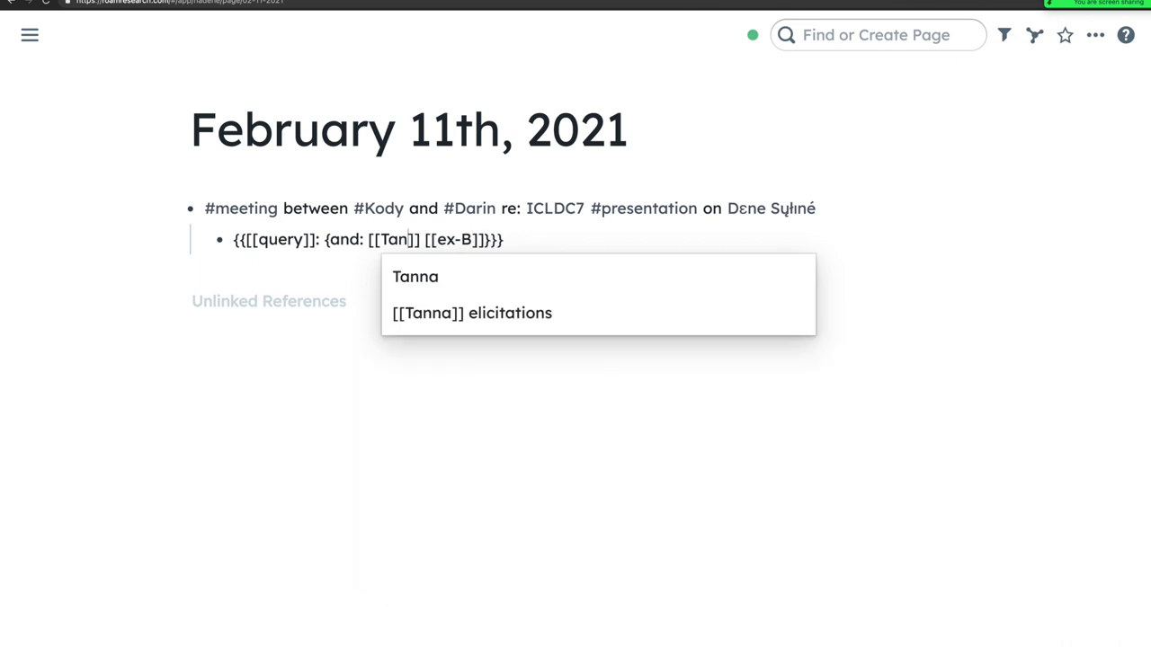
pyautogui.click(431, 279)
pyautogui.moveTo(457, 239); pyautogui.dragTo(487, 240)
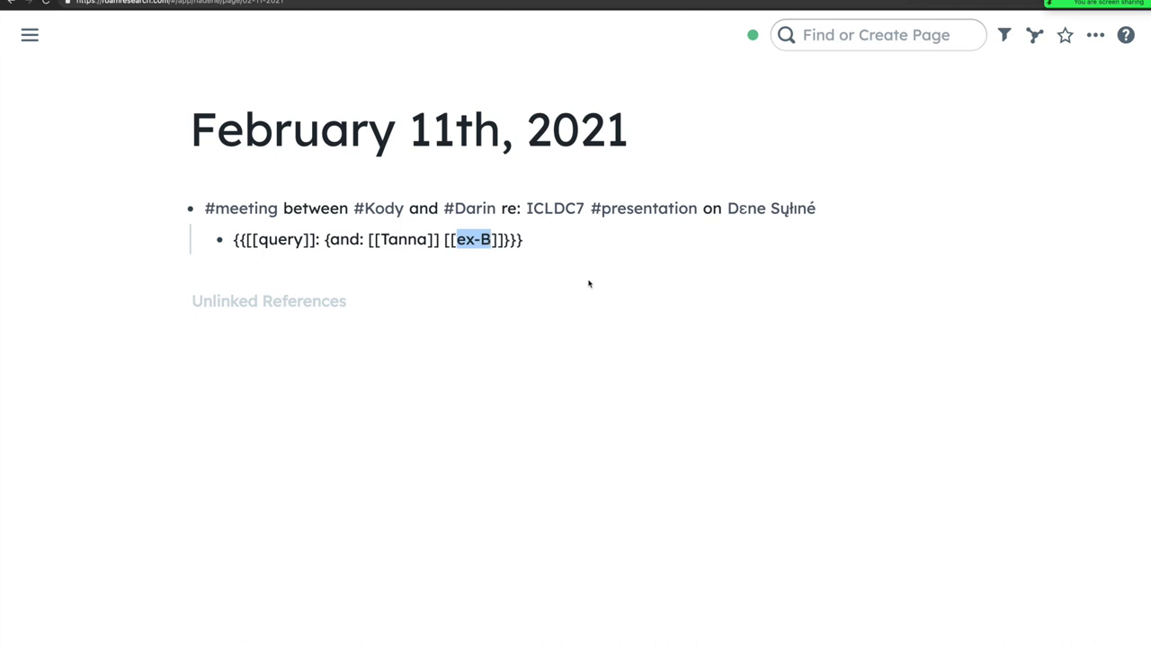
pyautogui.write('negation')
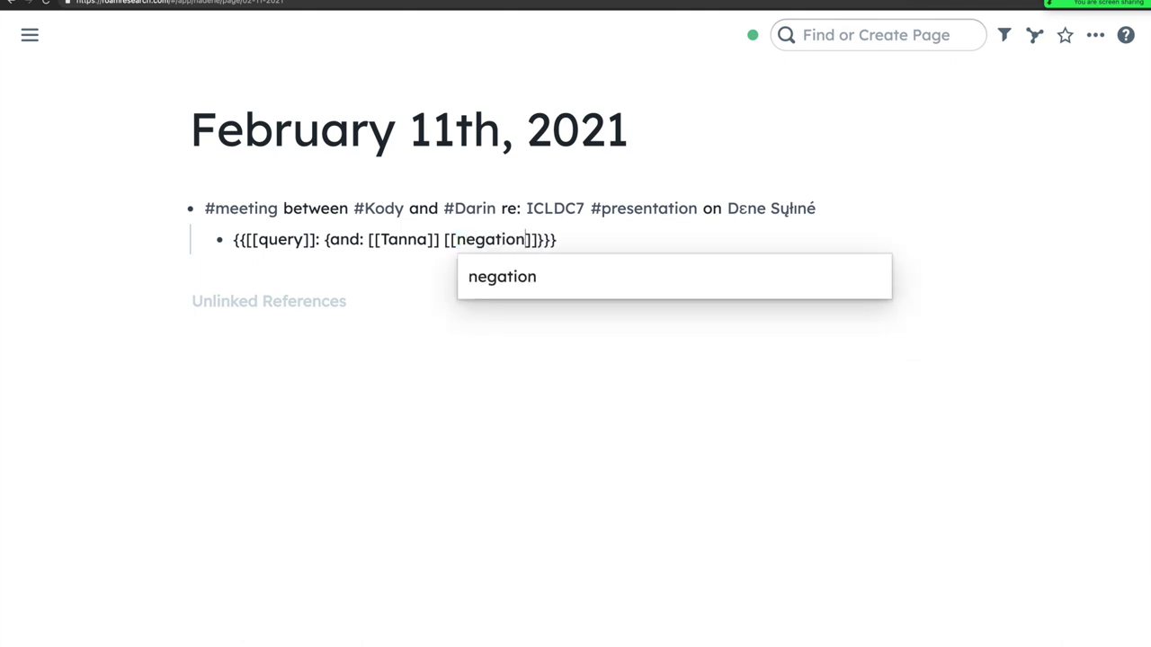
pyautogui.click(737, 286)
pyautogui.click(1037, 266)
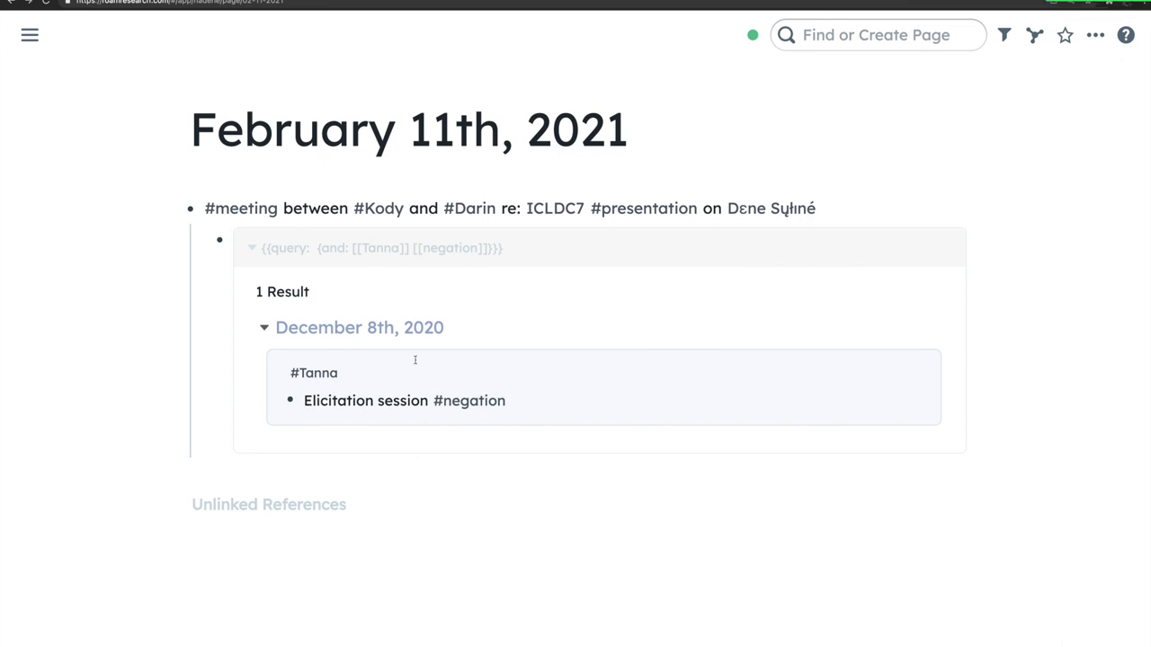
# Open the December 8th, 2020 query result and review its negation elicitation notes for the dog images.
pyautogui.click(379, 326)
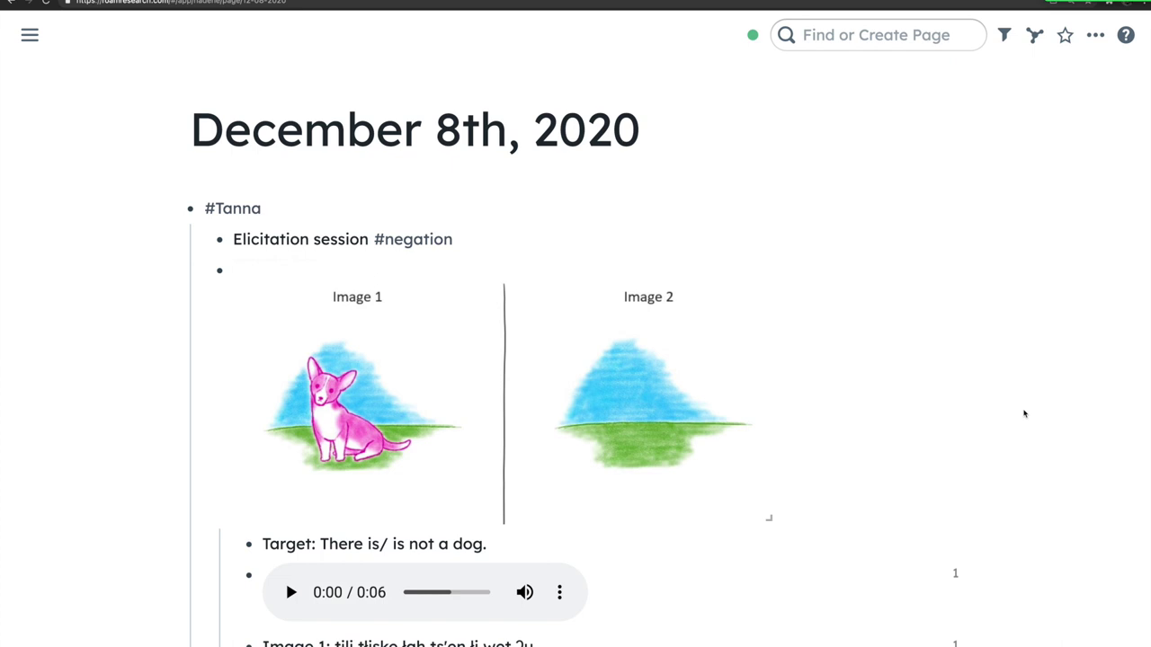
pyautogui.scroll(-1, 1025, 414)
pyautogui.scroll(-1, 1024, 414)
pyautogui.scroll(-2, 1024, 414)
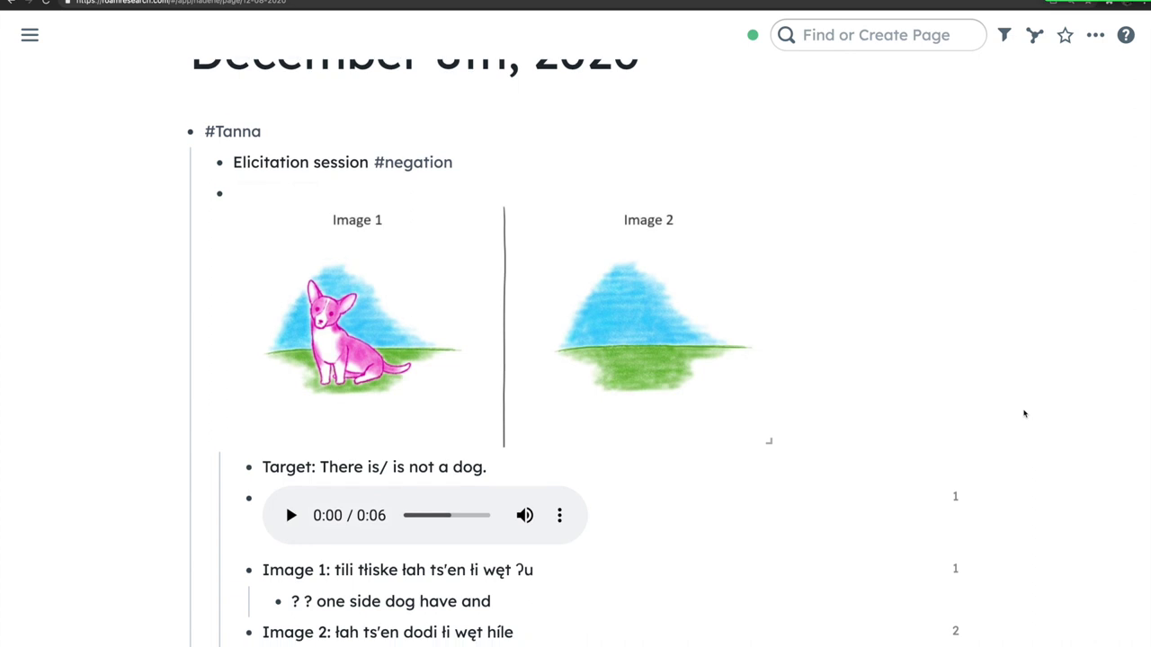
pyautogui.scroll(-2, 1024, 414)
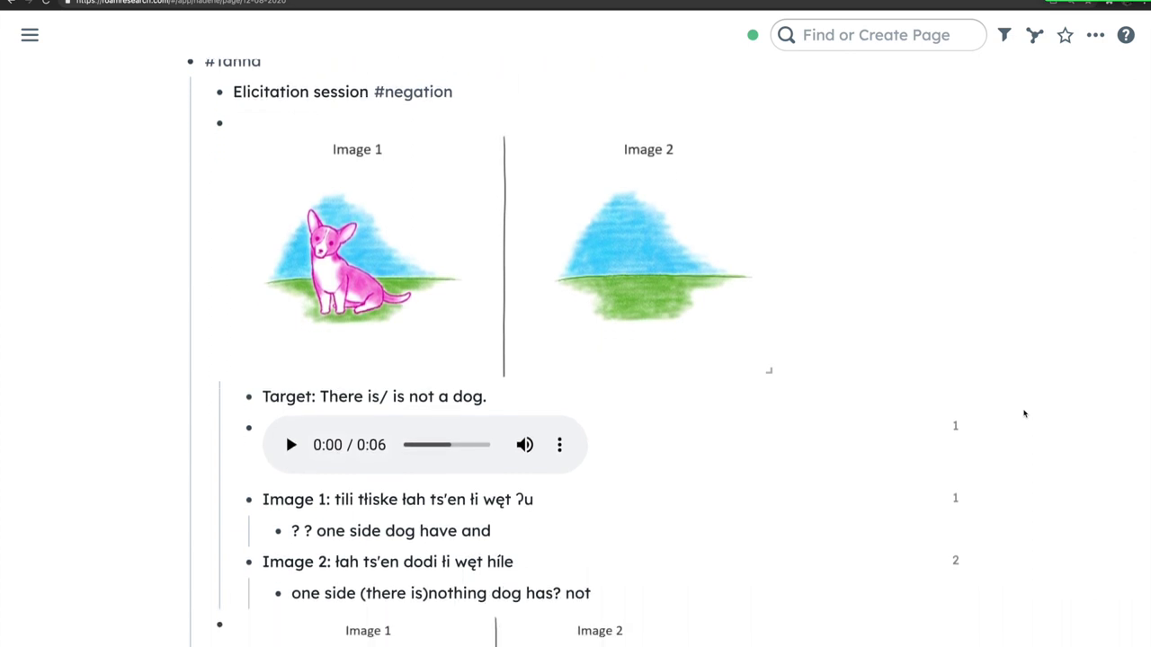
pyautogui.scroll(-1, 1024, 413)
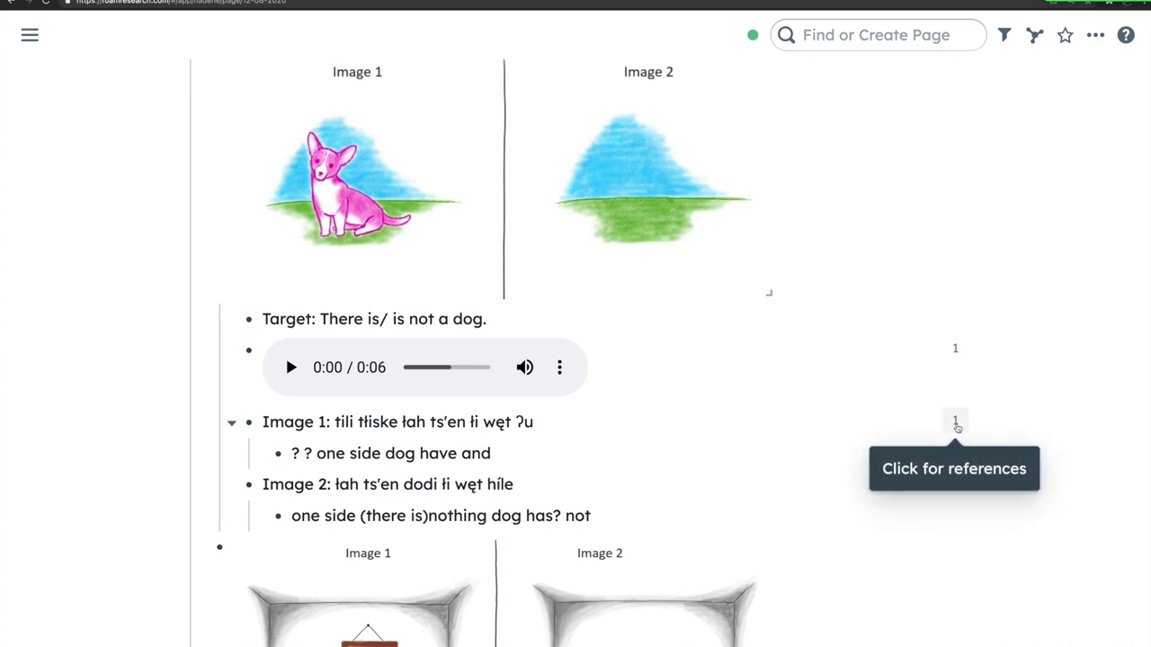
# Show the references to the Image 1 sentence and examine the linked January 27th, 2021 analysis with its gloss table.
pyautogui.click(956, 422)
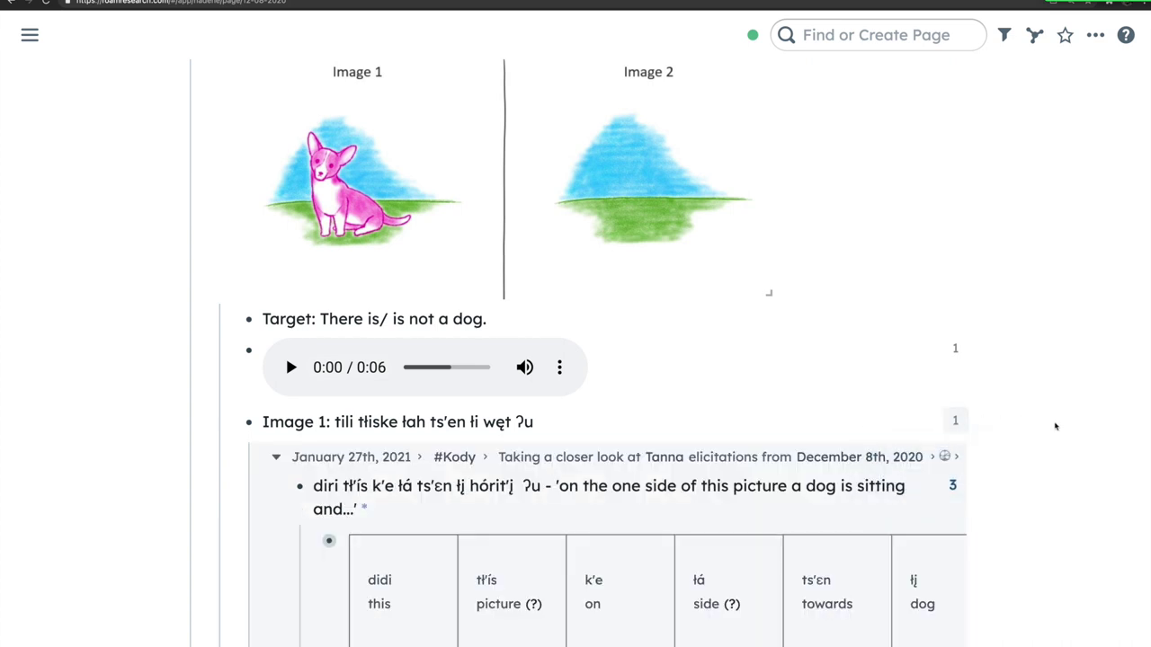
pyautogui.scroll(-2, 1056, 426)
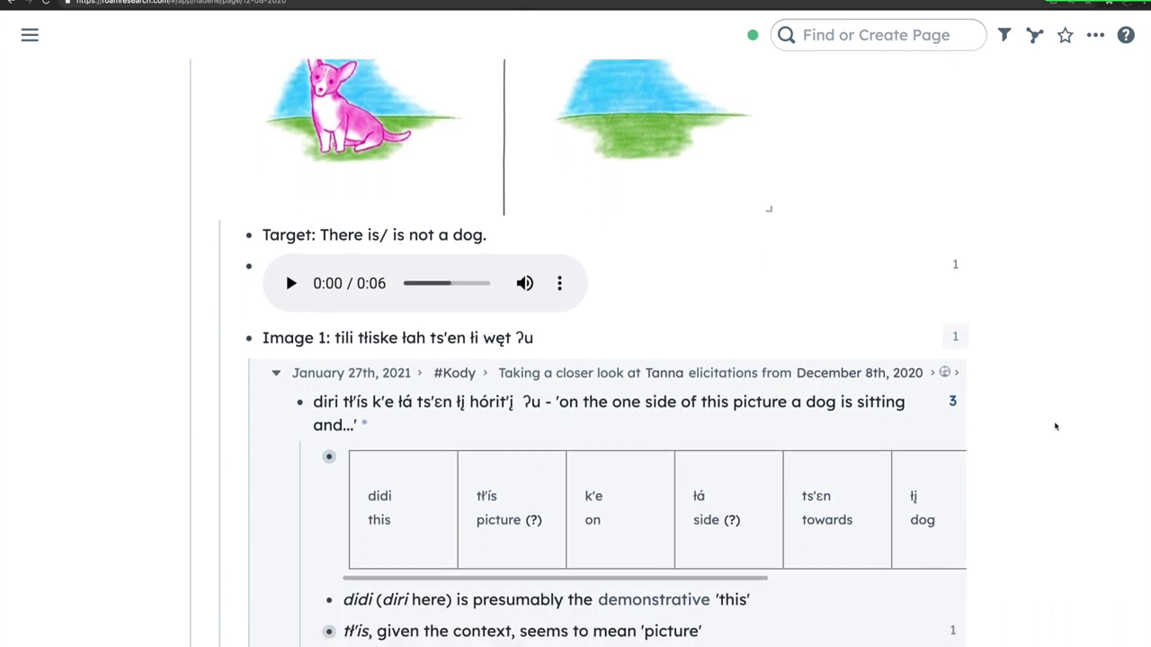
pyautogui.hotkey('ctrl', '+')
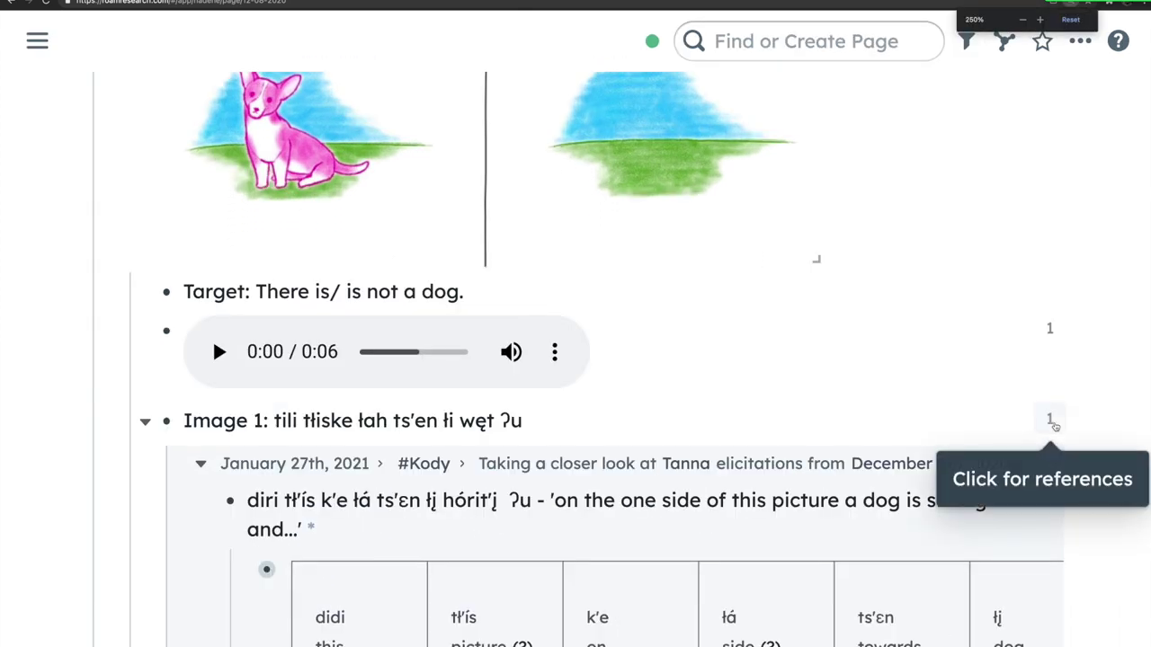
pyautogui.scroll(-2, 1054, 427)
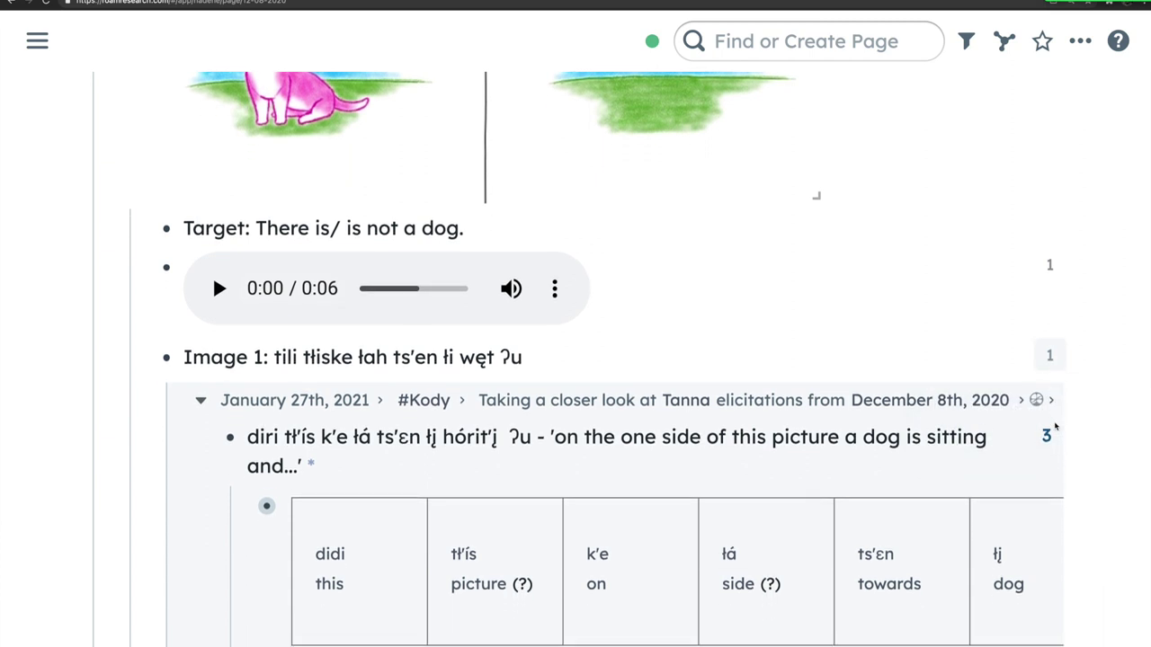
pyautogui.scroll(-2, 1056, 428)
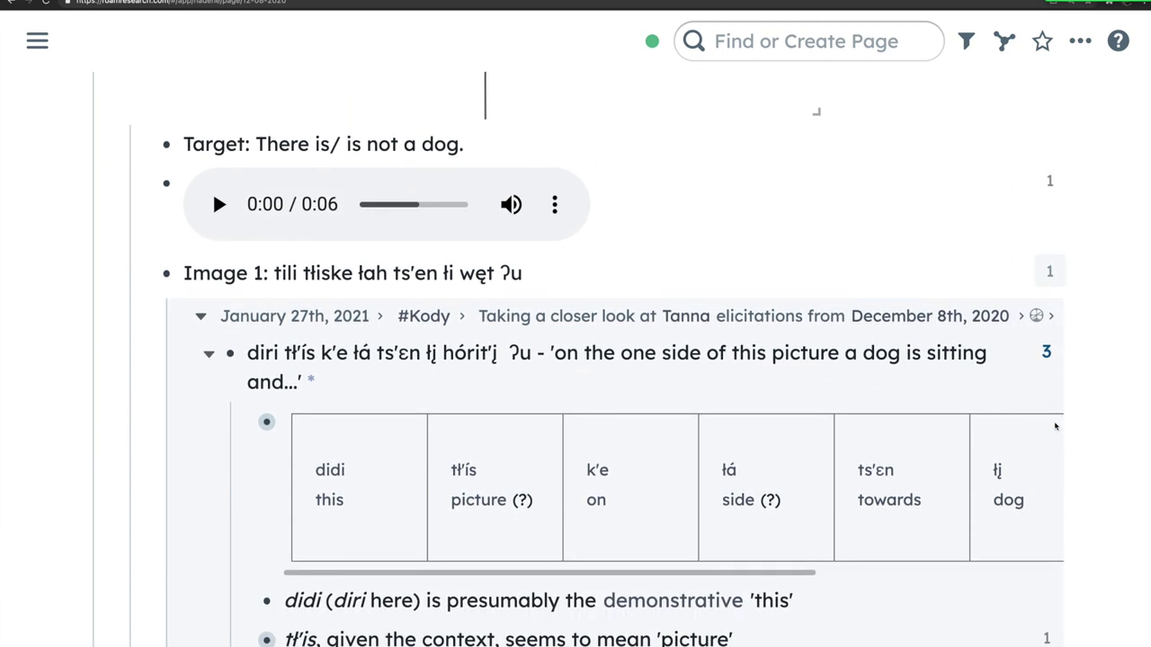
pyautogui.scroll(-2, 1055, 427)
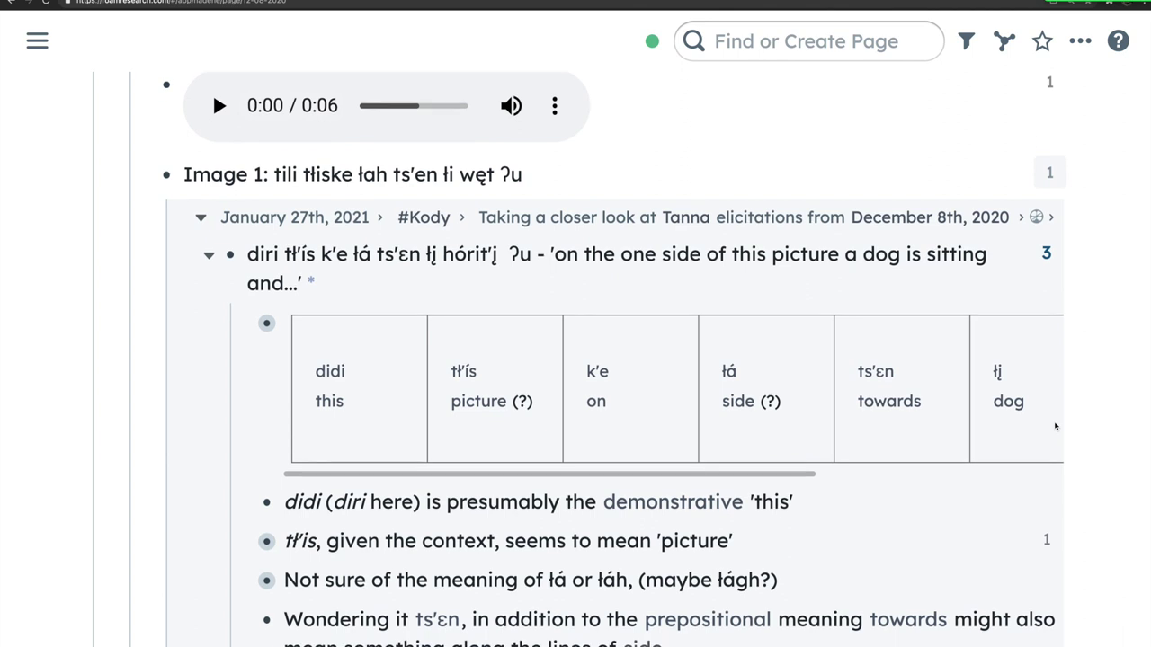
pyautogui.scroll(-2, 1055, 426)
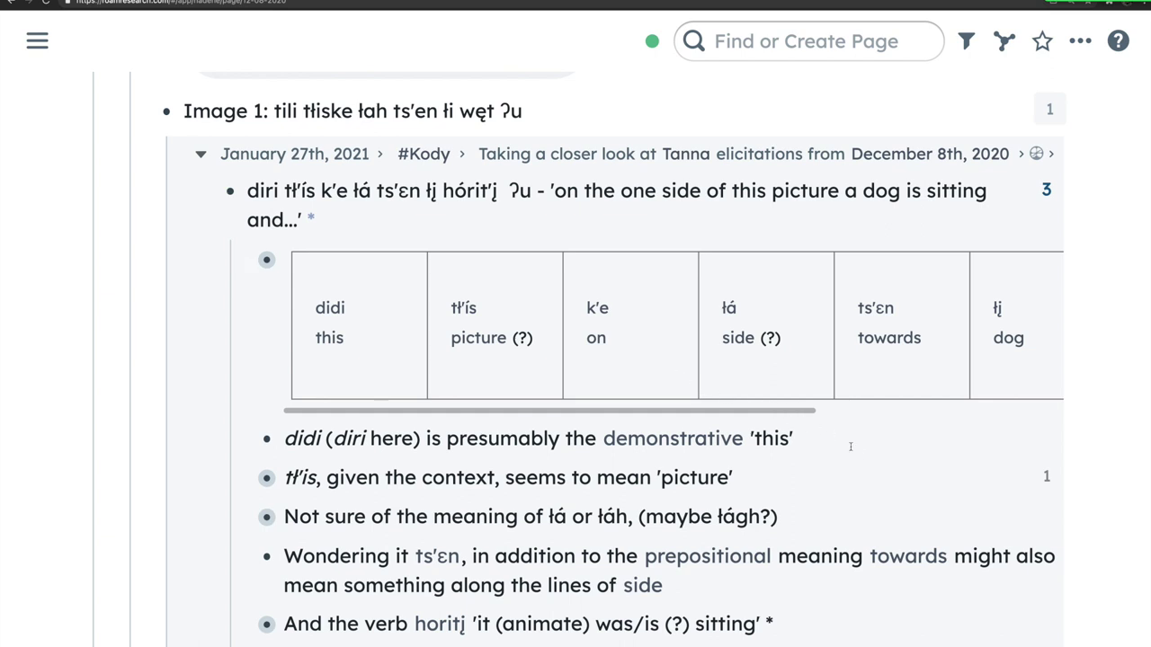
pyautogui.scroll(-1, 860, 456)
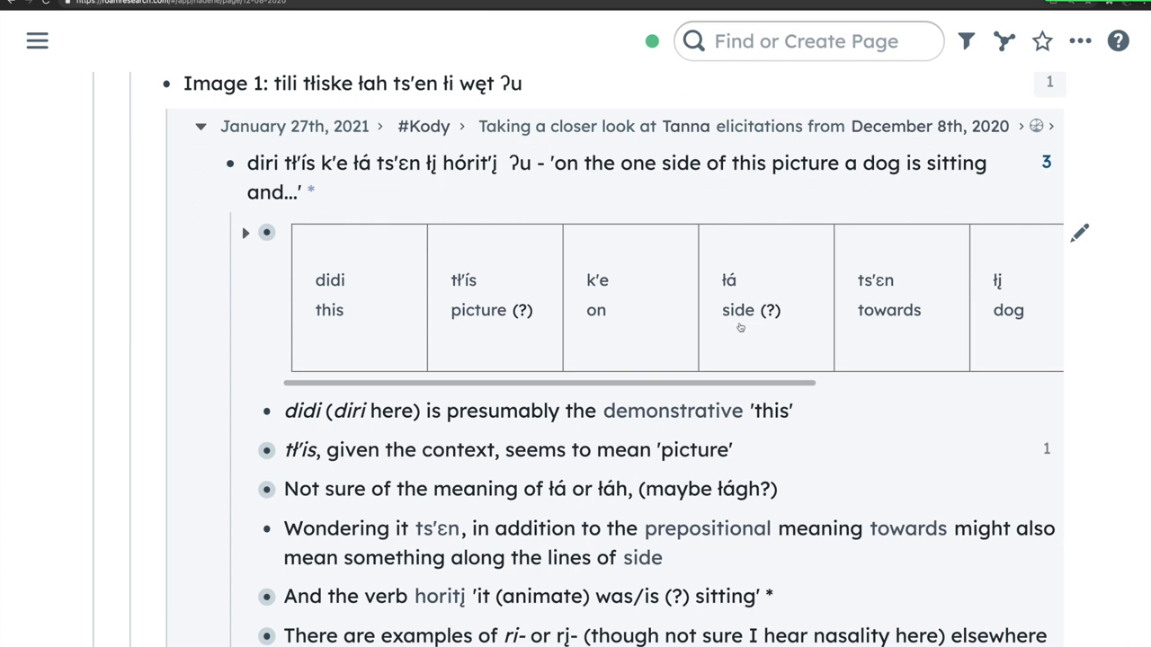
pyautogui.scroll(-1, 732, 404)
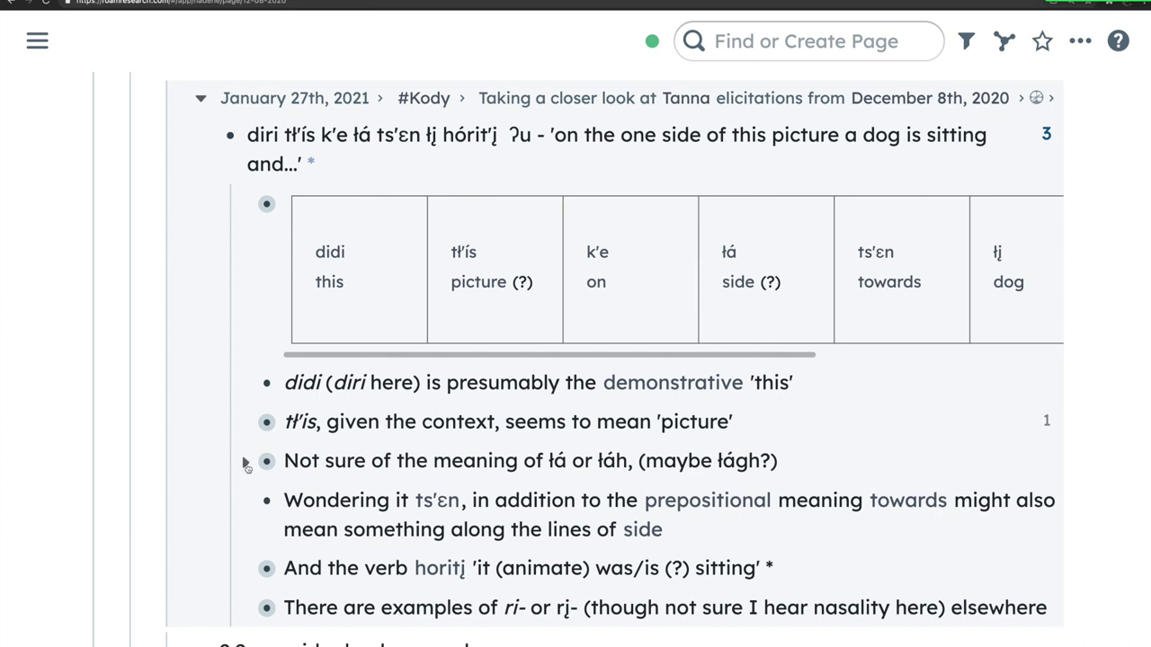
# Expand the note on the meaning of łá or łáh, and examine the comment referencing the 'picture' note along with its block reference options.
pyautogui.click(244, 463)
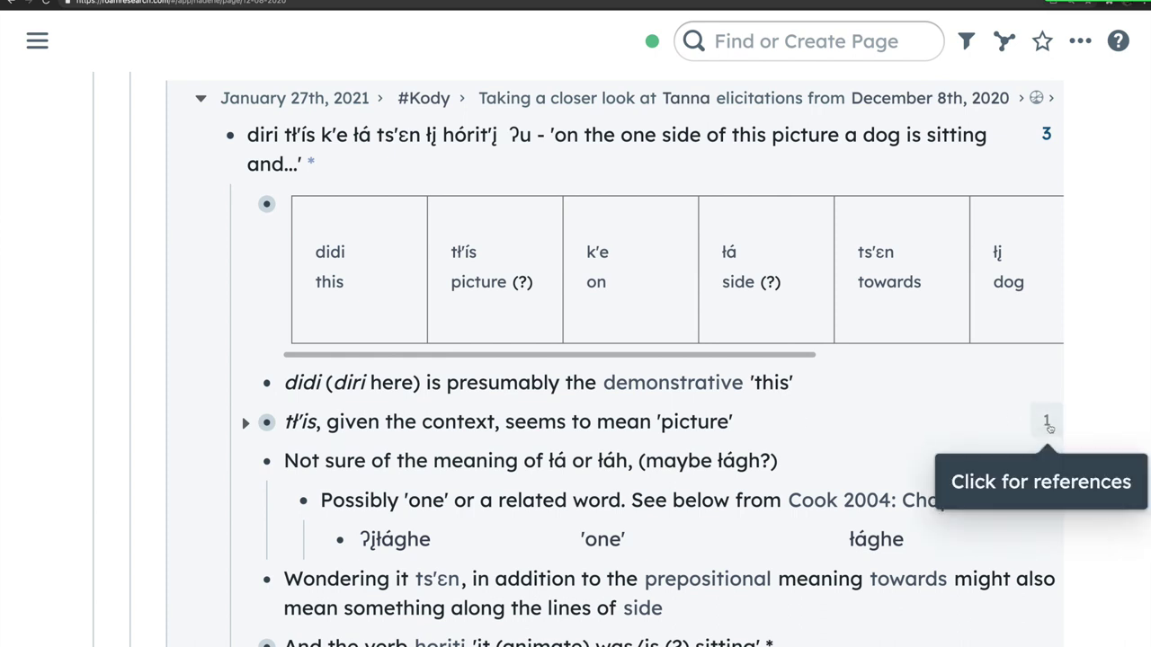
pyautogui.click(1049, 427)
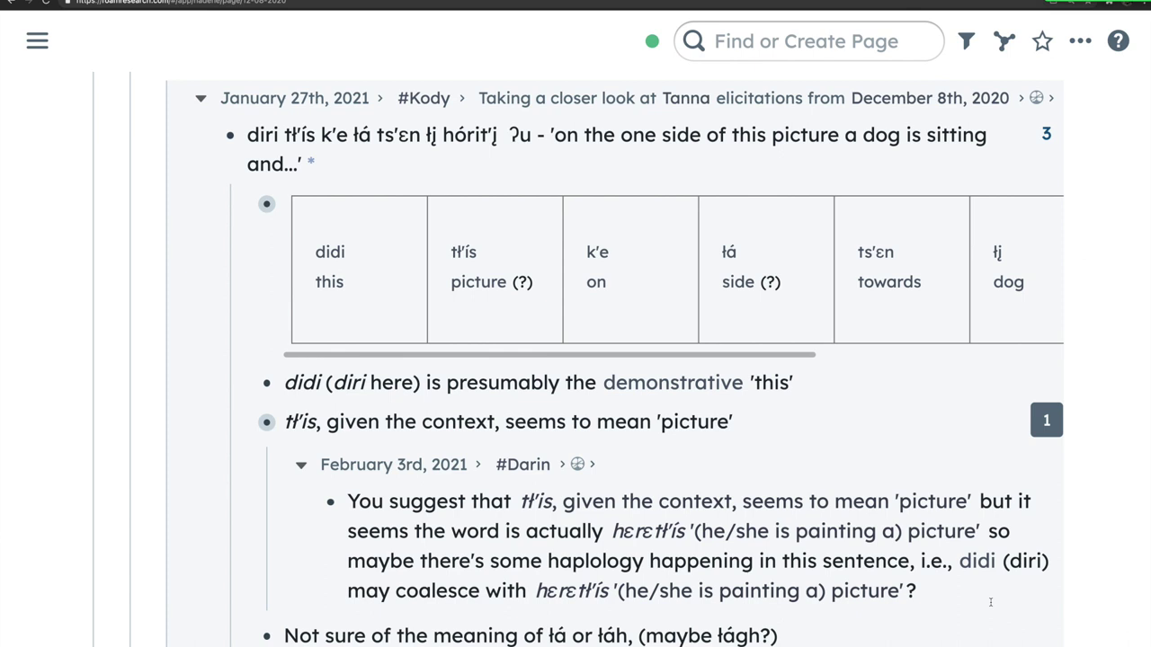
pyautogui.rightClick(903, 537)
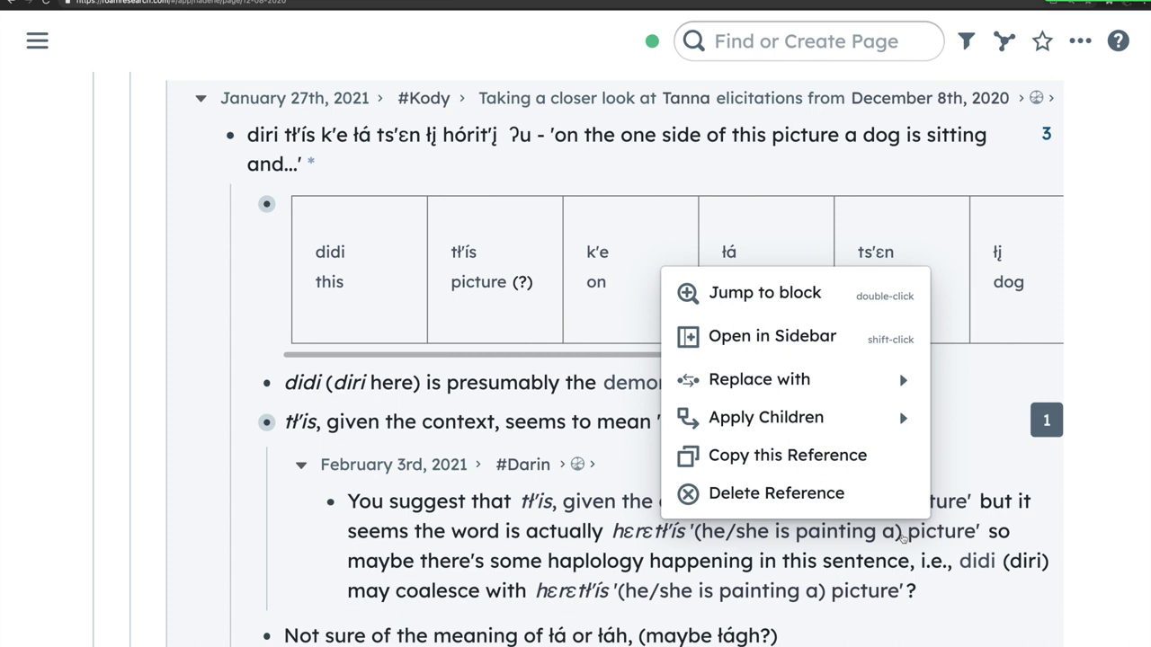
pyautogui.click(1104, 540)
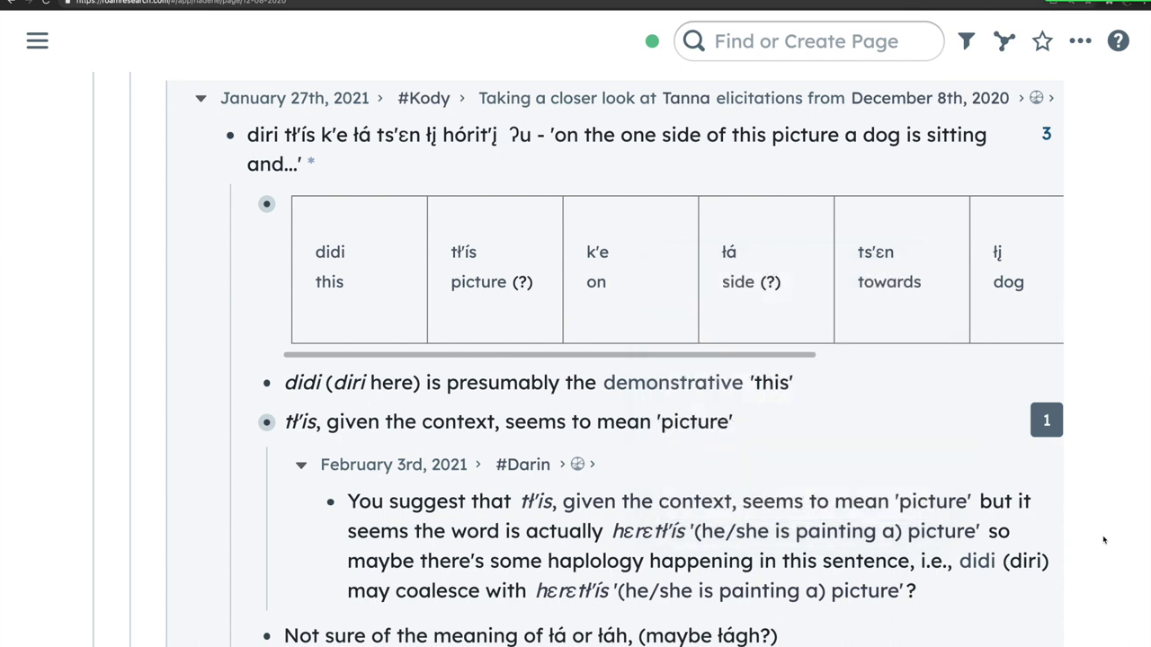
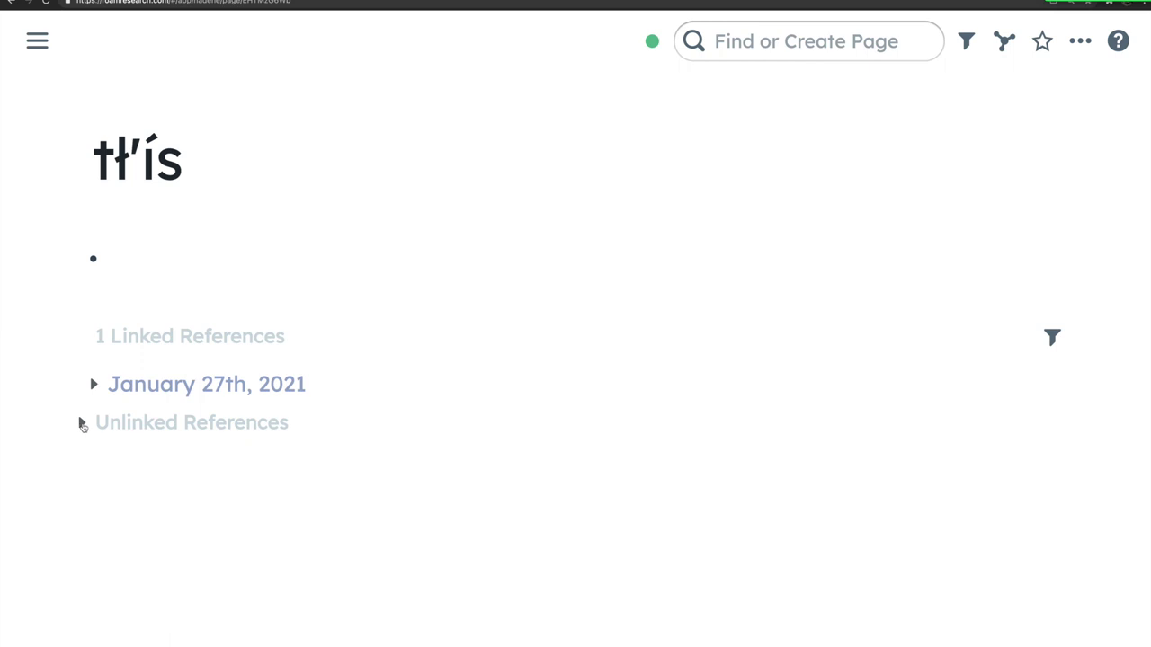
# Expand the unlinked references of the tł'ís page and link the first January 27th, 2021 example to it.
pyautogui.click(81, 425)
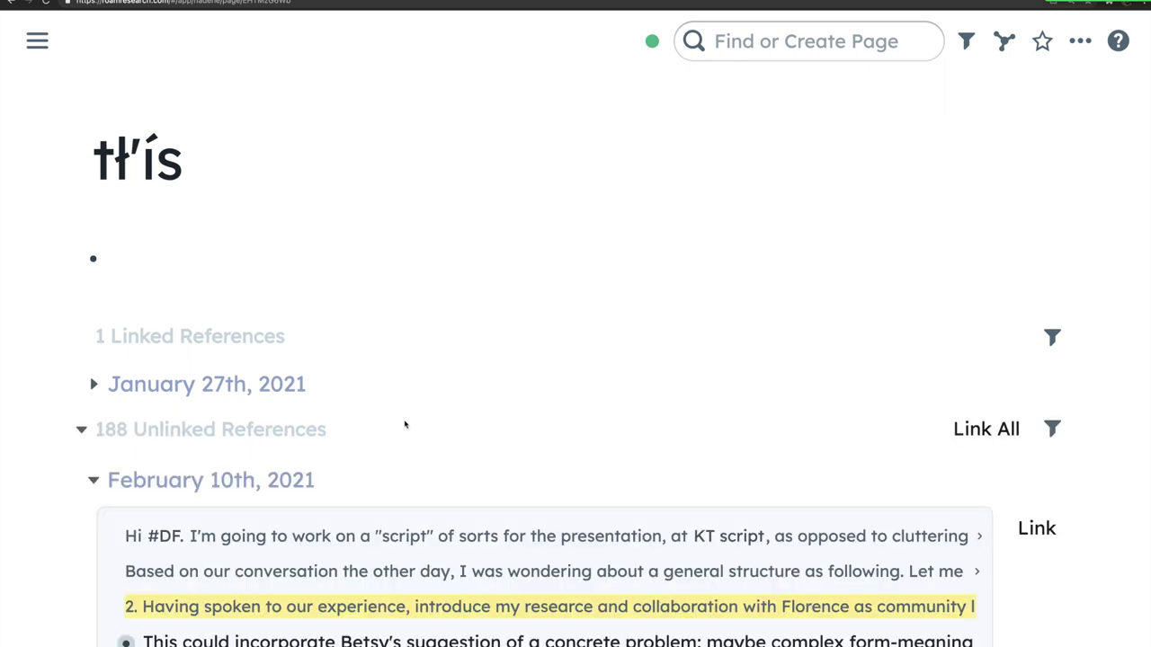
pyautogui.scroll(-5, 424, 442)
pyautogui.scroll(-2, 424, 441)
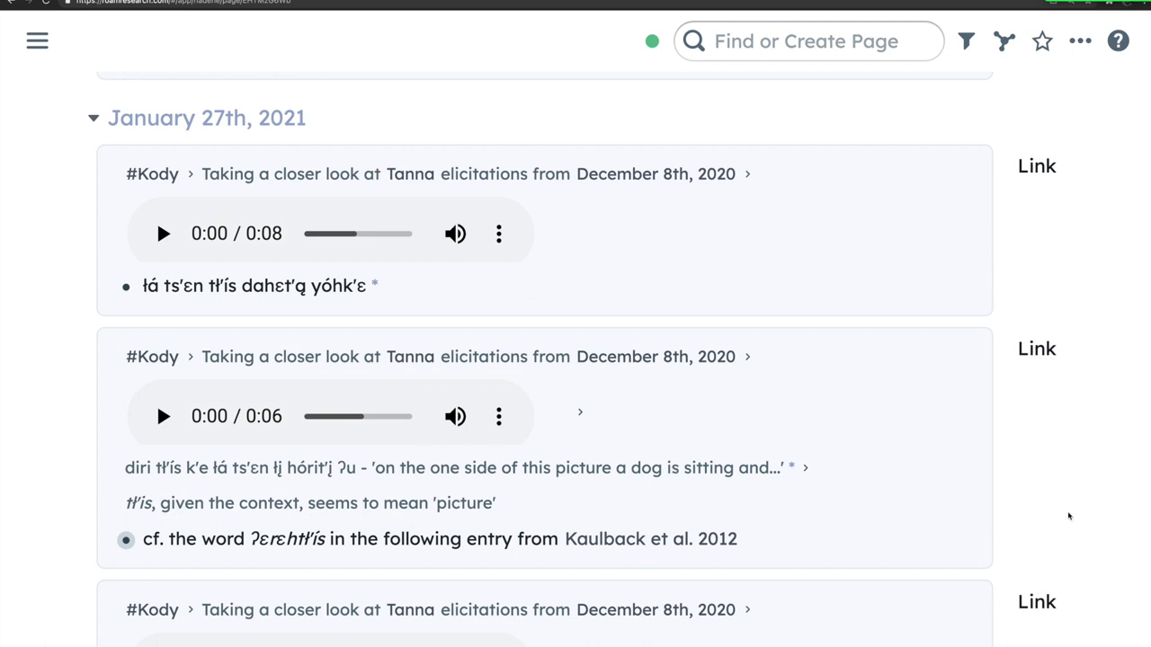
pyautogui.scroll(-1, 1068, 516)
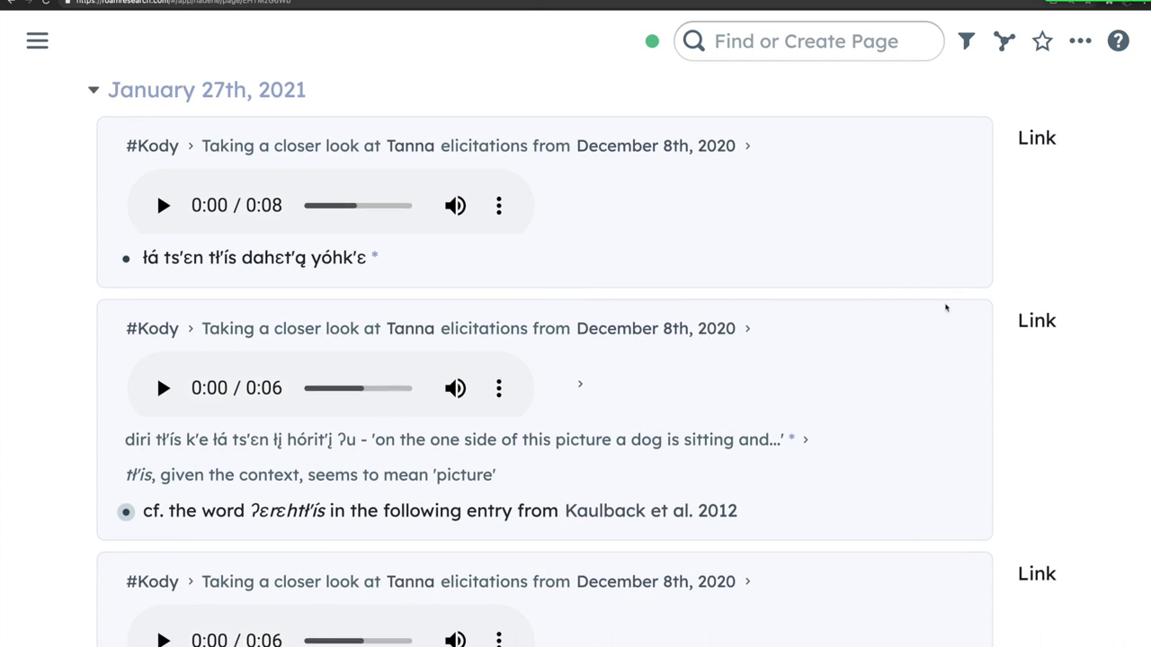
pyautogui.click(1041, 140)
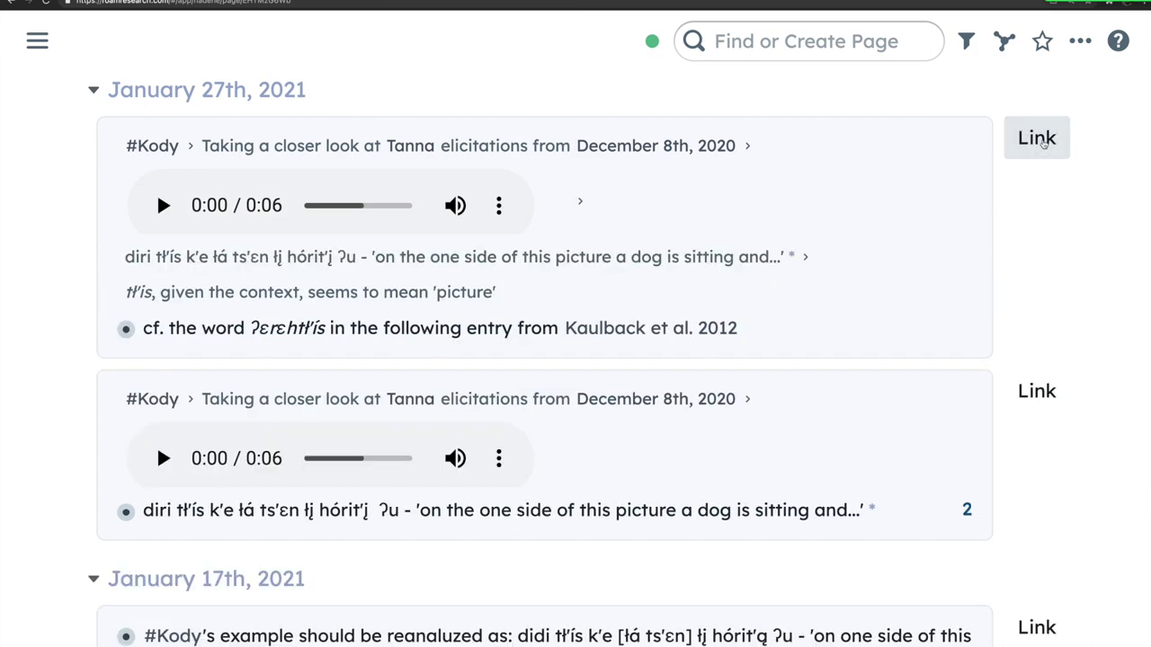
pyautogui.scroll(5, 855, 473)
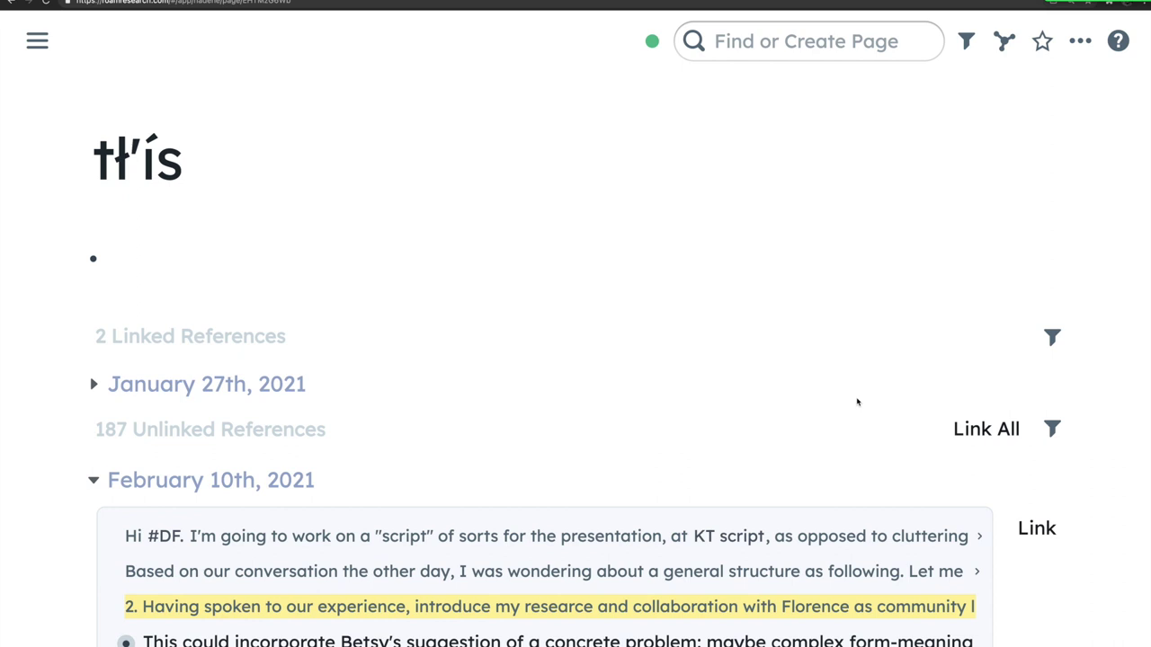
pyautogui.click(93, 481)
# Open the January 27th, 2021 page from the linked references and show the verb prefix i- from its gloss table in the sidebar.
pyautogui.moveTo(120, 442)
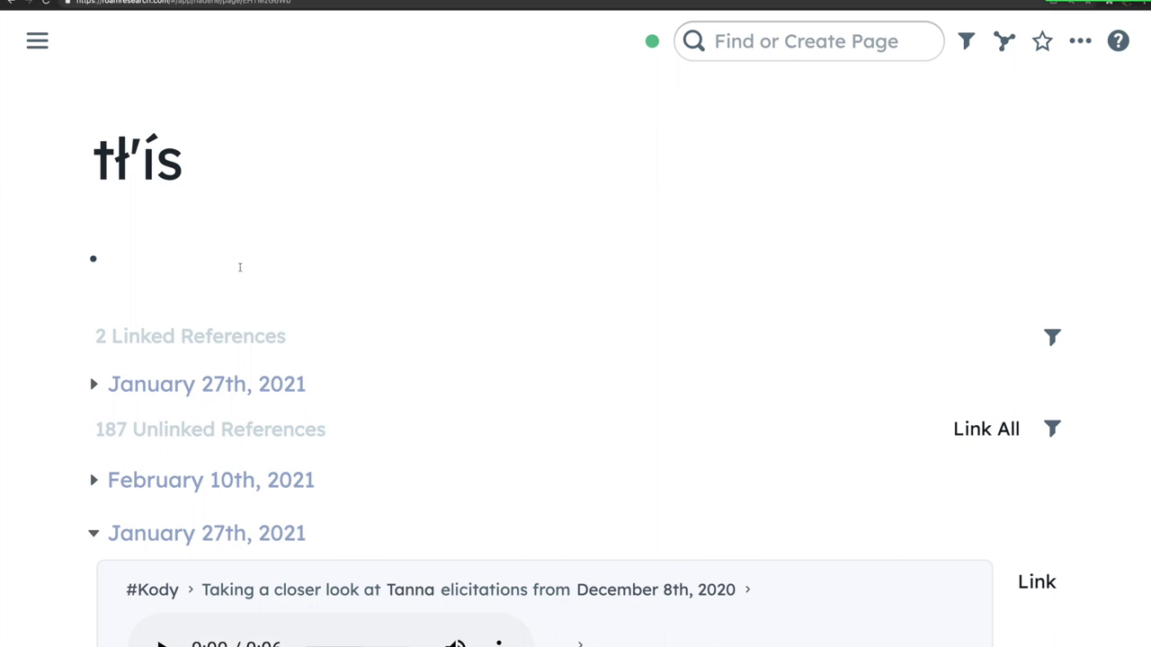
pyautogui.click(207, 384)
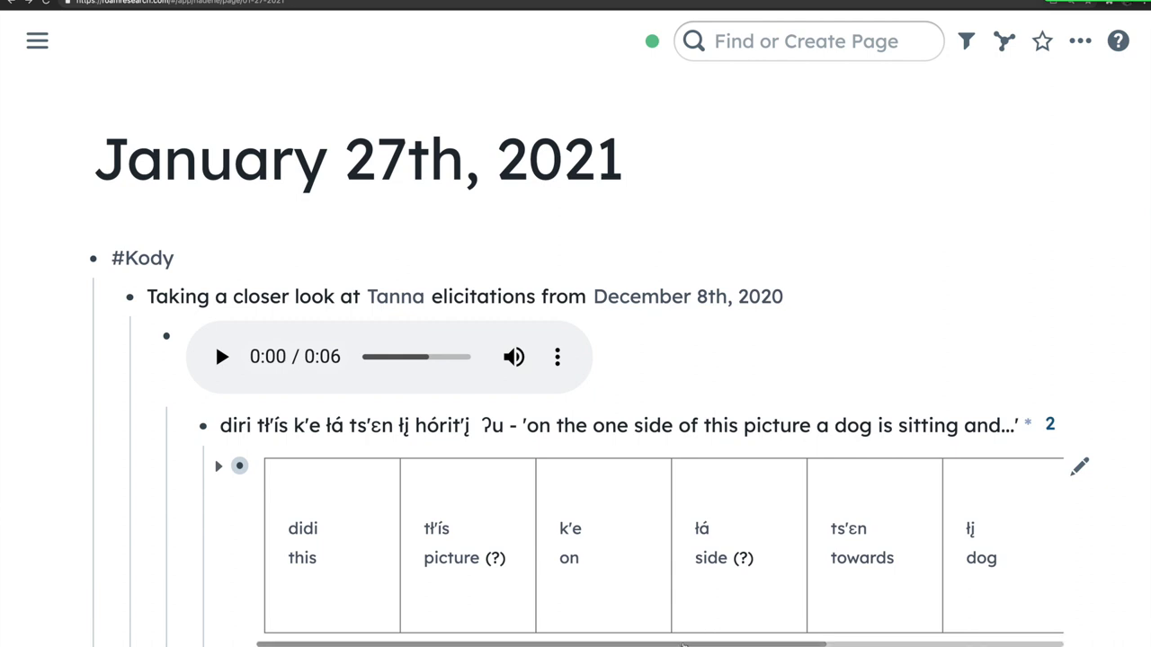
pyautogui.moveTo(683, 644); pyautogui.dragTo(930, 642)
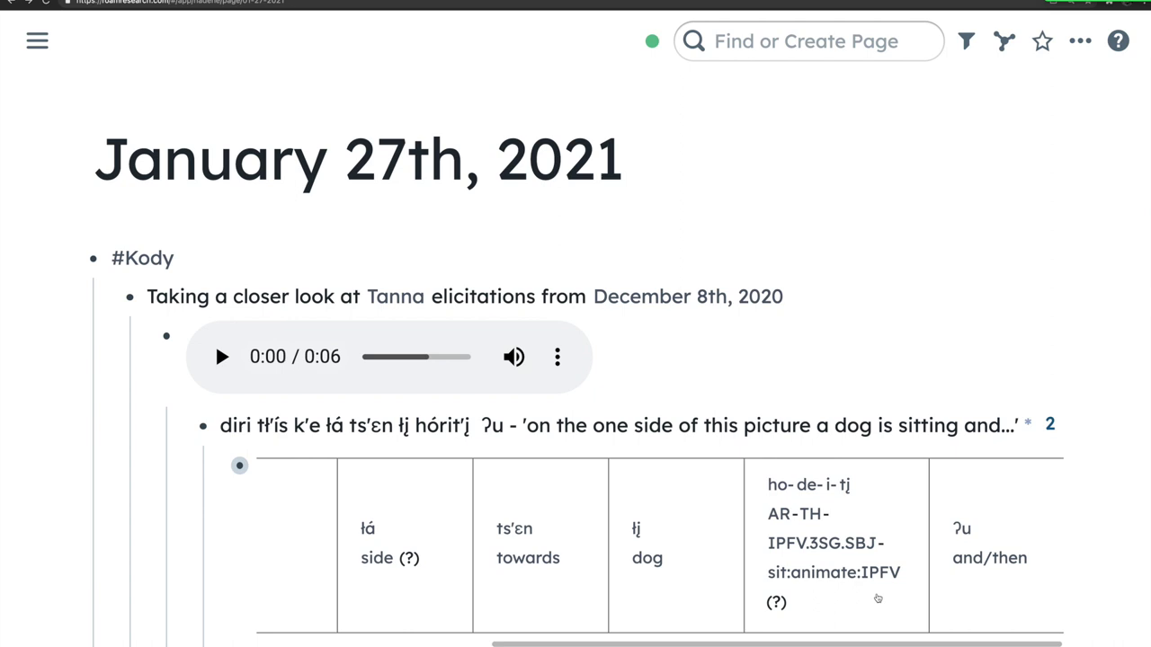
pyautogui.keyDown('shift'); pyautogui.click(829, 486); pyautogui.keyUp('shift')
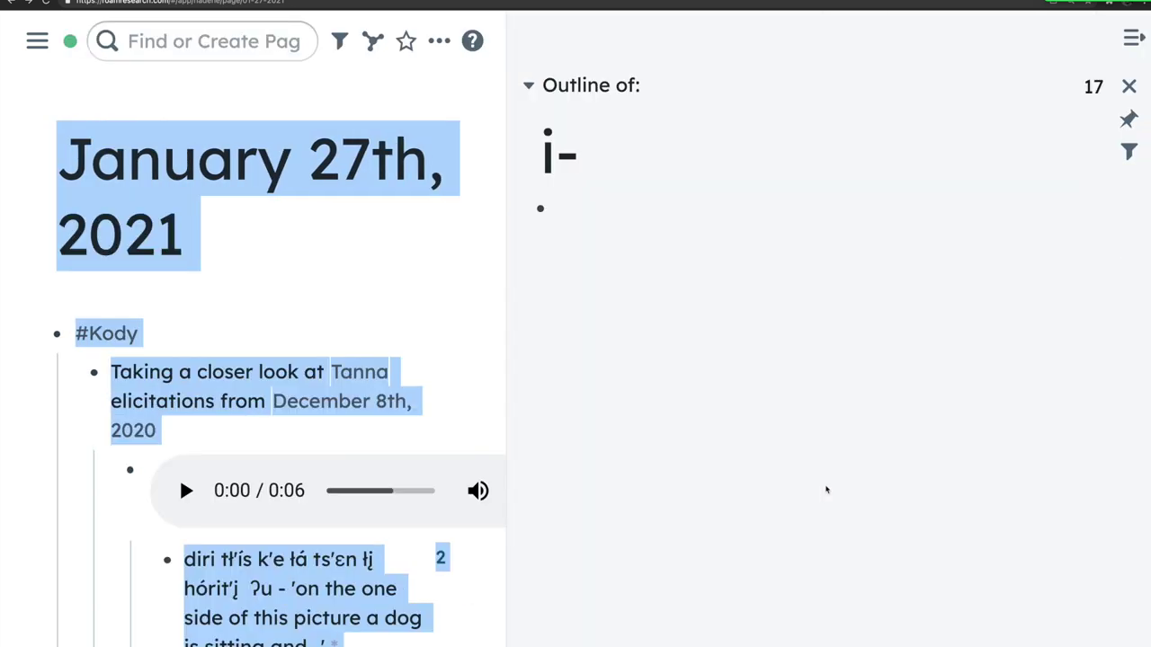
# Show the linked references to i- in the sidebar and collapse the February 8th, February 6th and January 27th, 2021 groups.
pyautogui.click(449, 354)
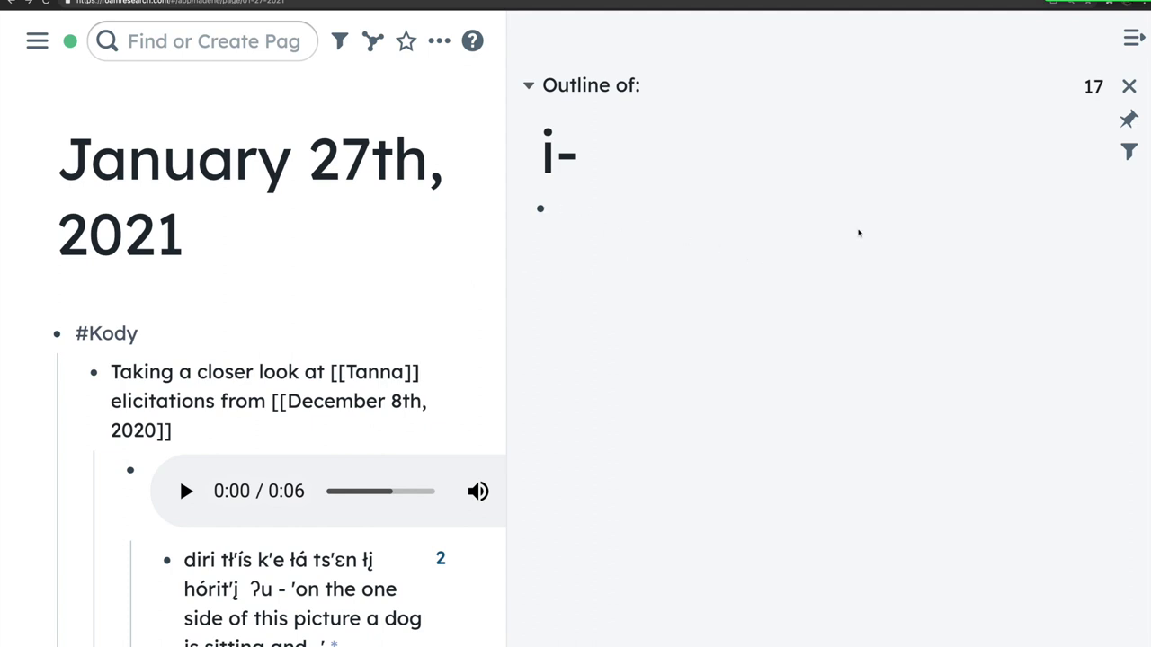
pyautogui.click(1094, 94)
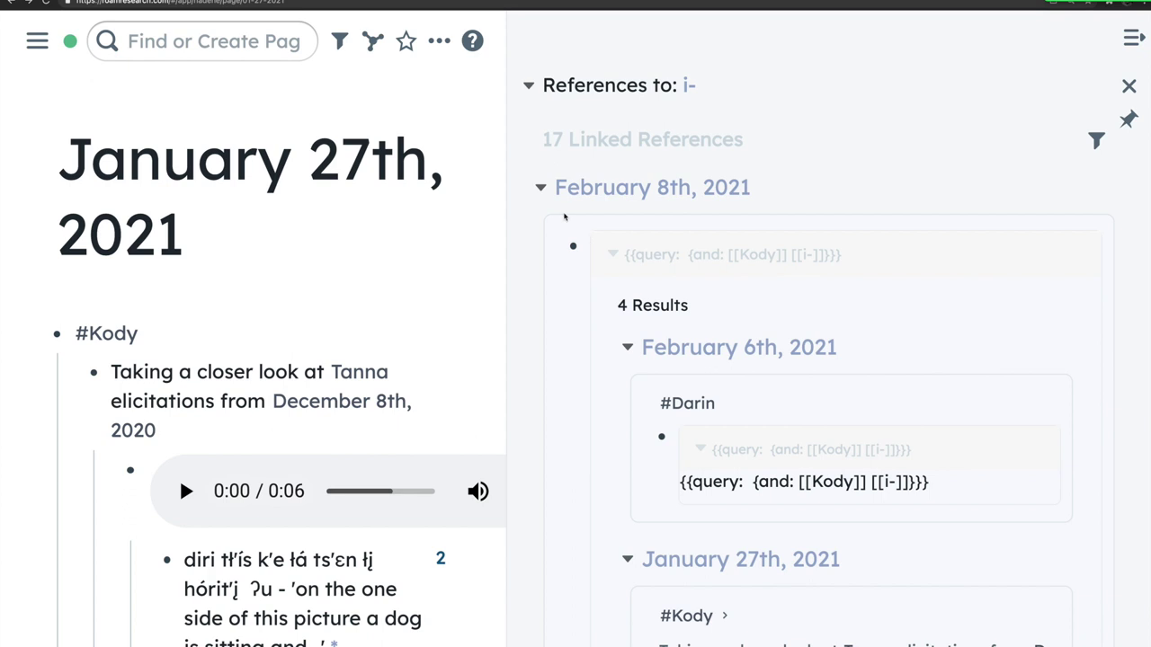
pyautogui.click(540, 187)
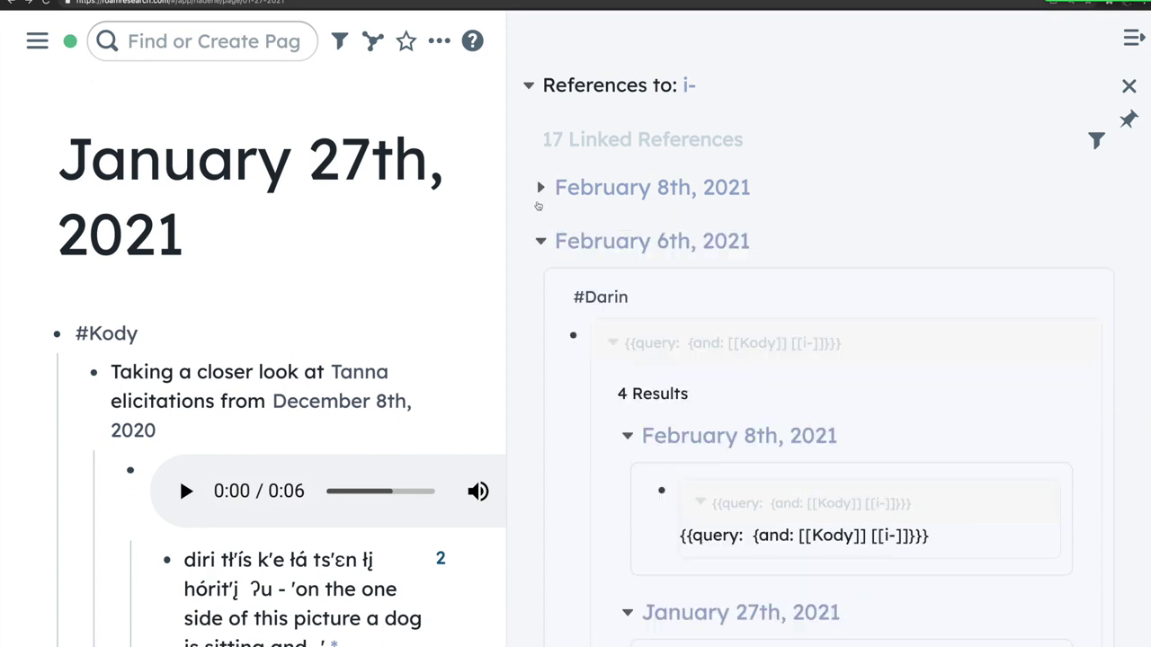
pyautogui.click(540, 241)
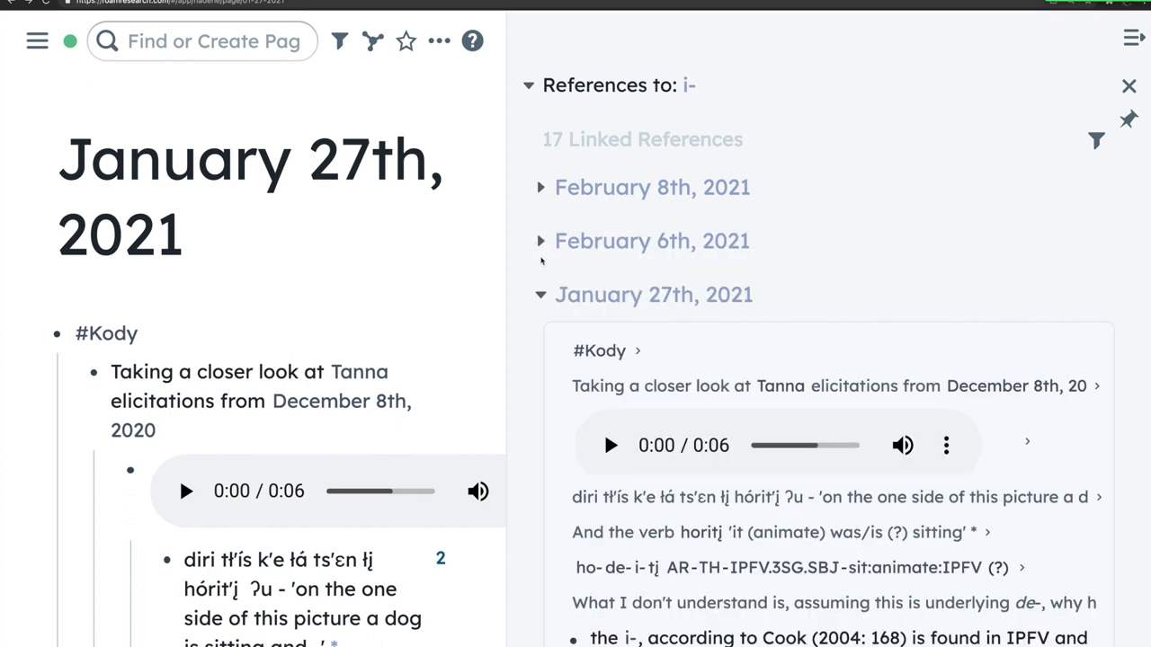
pyautogui.click(541, 295)
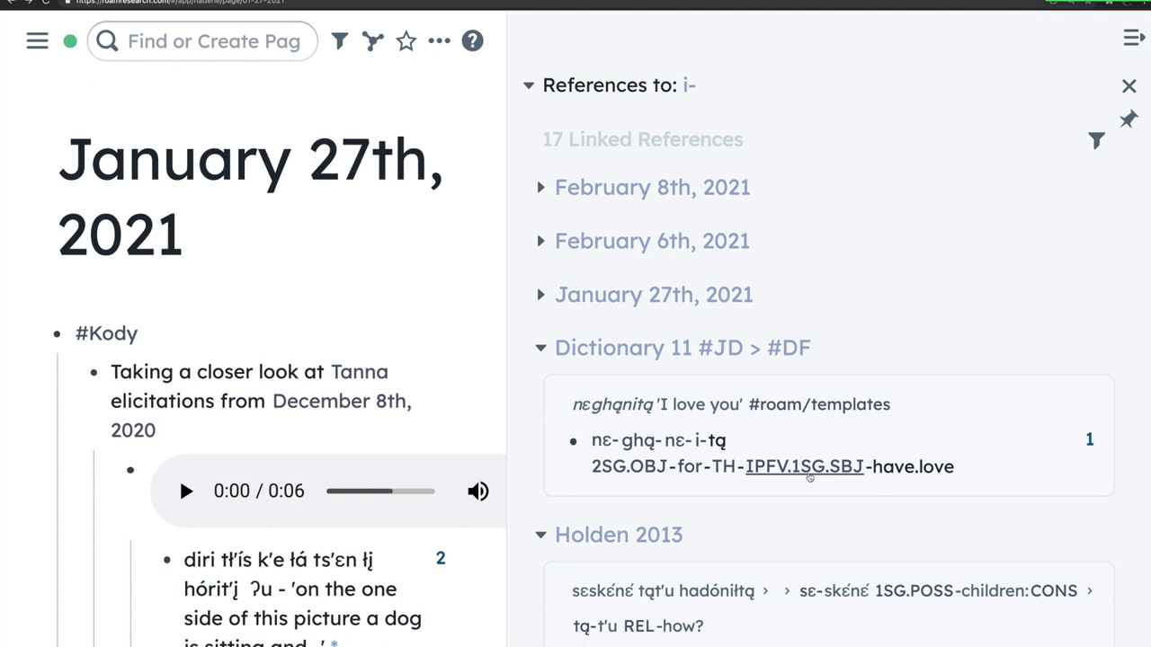
# Examine how i- is glossed in the references from Dictionary 11, Holden 2013, Cook 2004, Holden & McIntyre 2019 and Holden 2019.
pyautogui.scroll(-1, 791, 553)
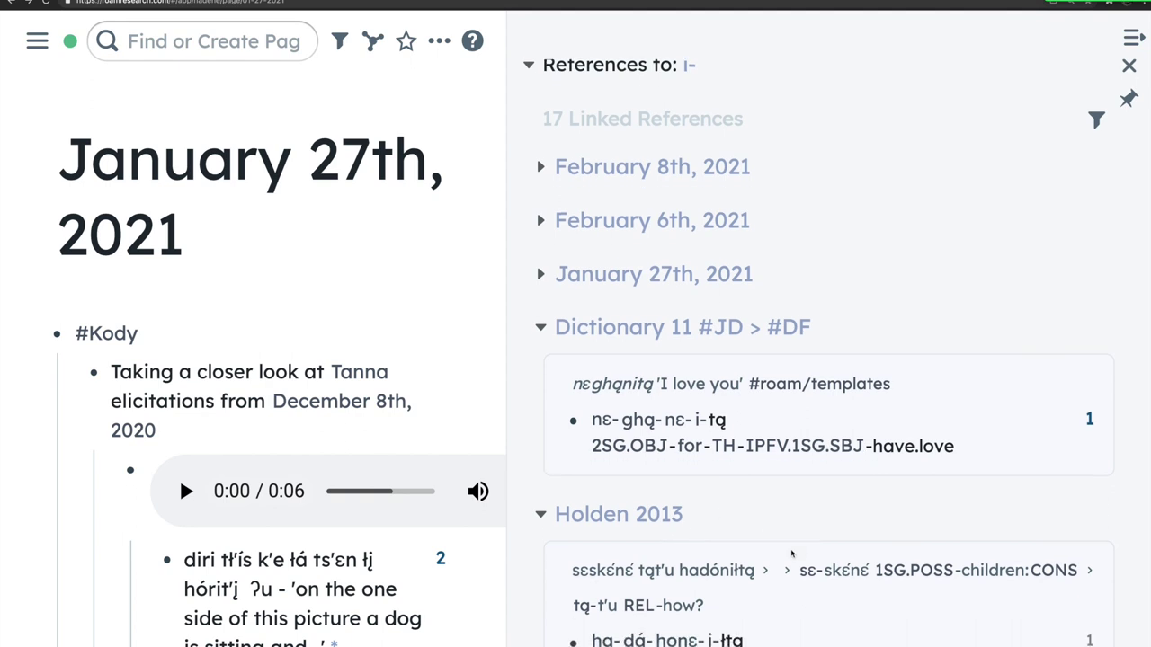
pyautogui.scroll(-2, 811, 526)
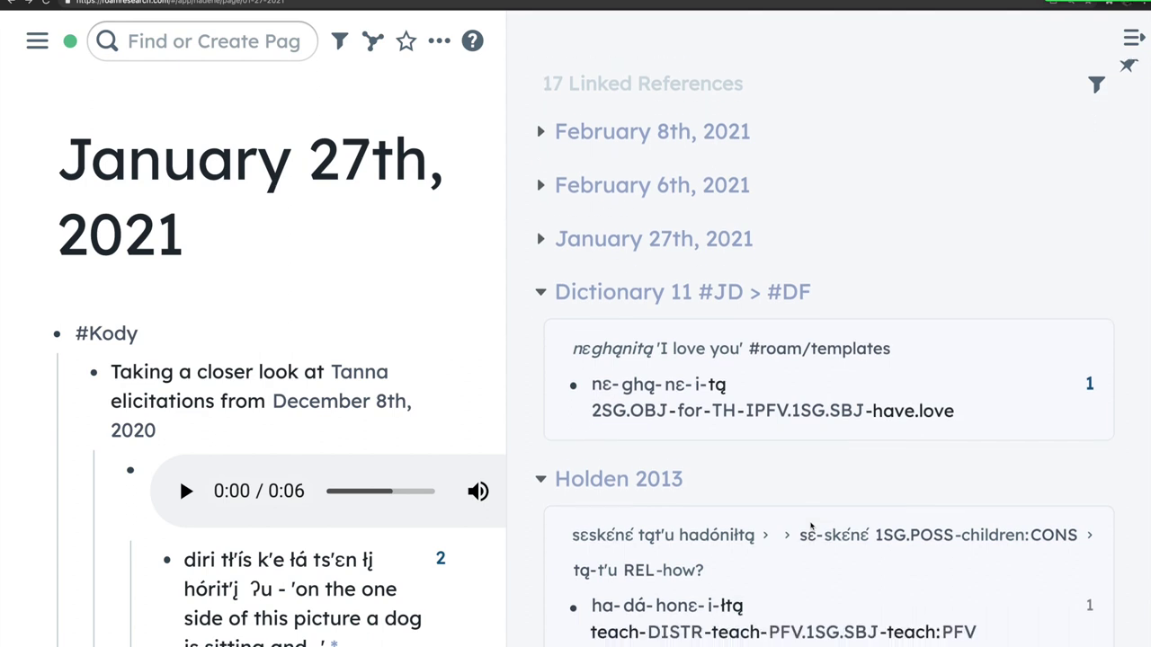
pyautogui.scroll(-2, 812, 527)
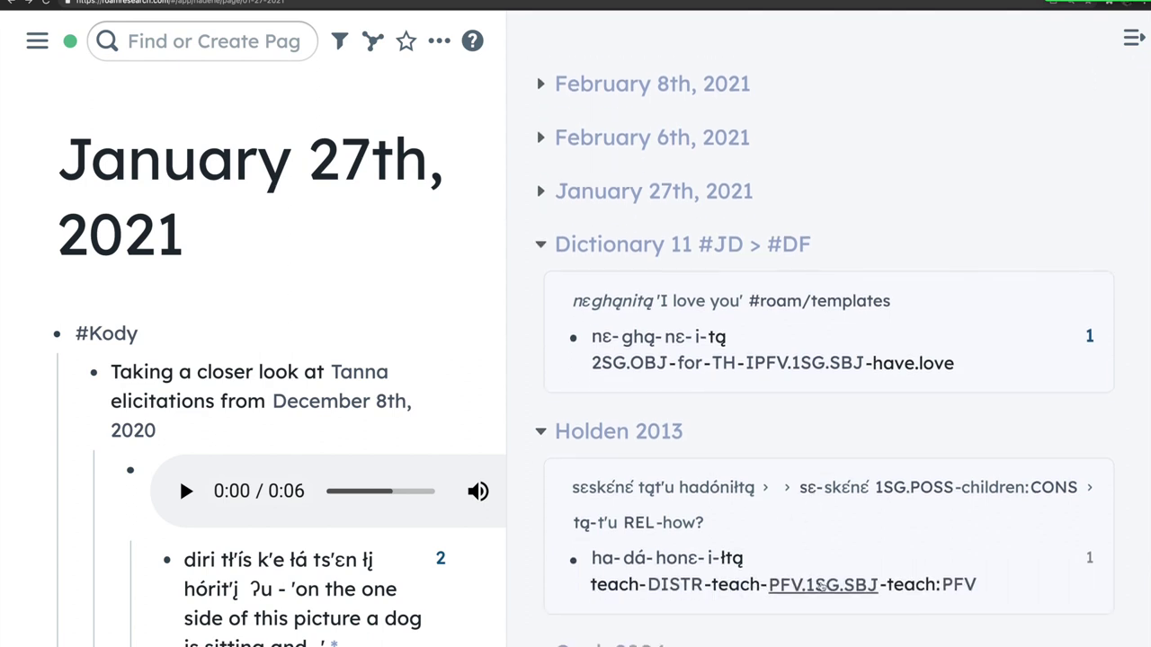
pyautogui.scroll(-2, 805, 587)
pyautogui.scroll(-5, 801, 588)
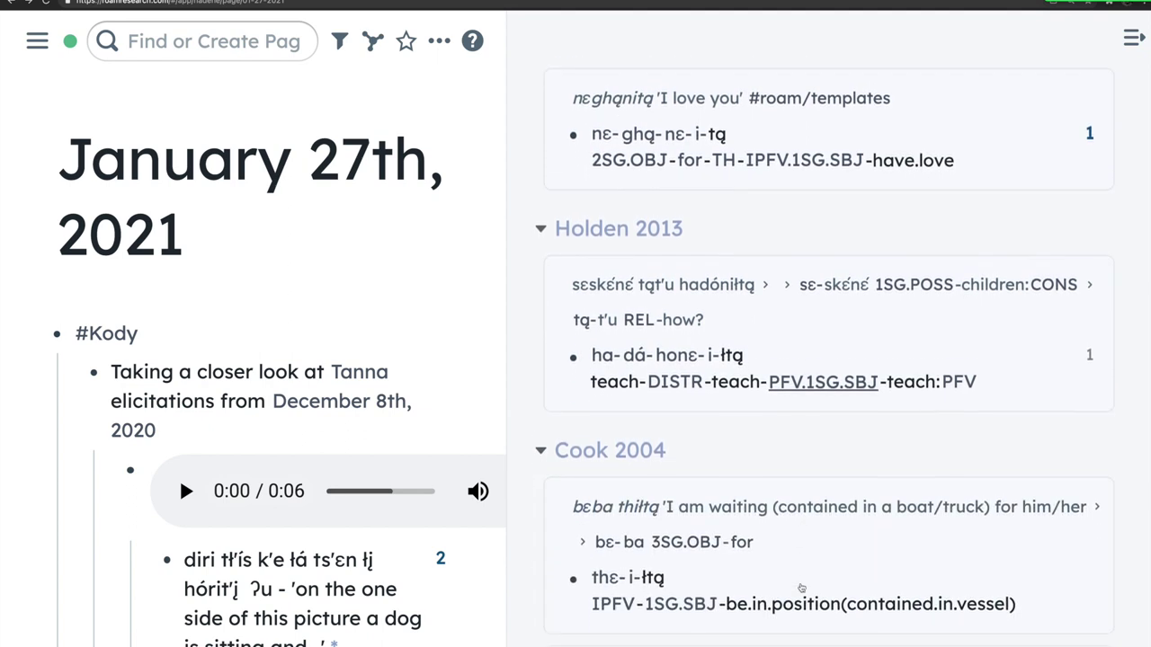
pyautogui.scroll(-1, 801, 589)
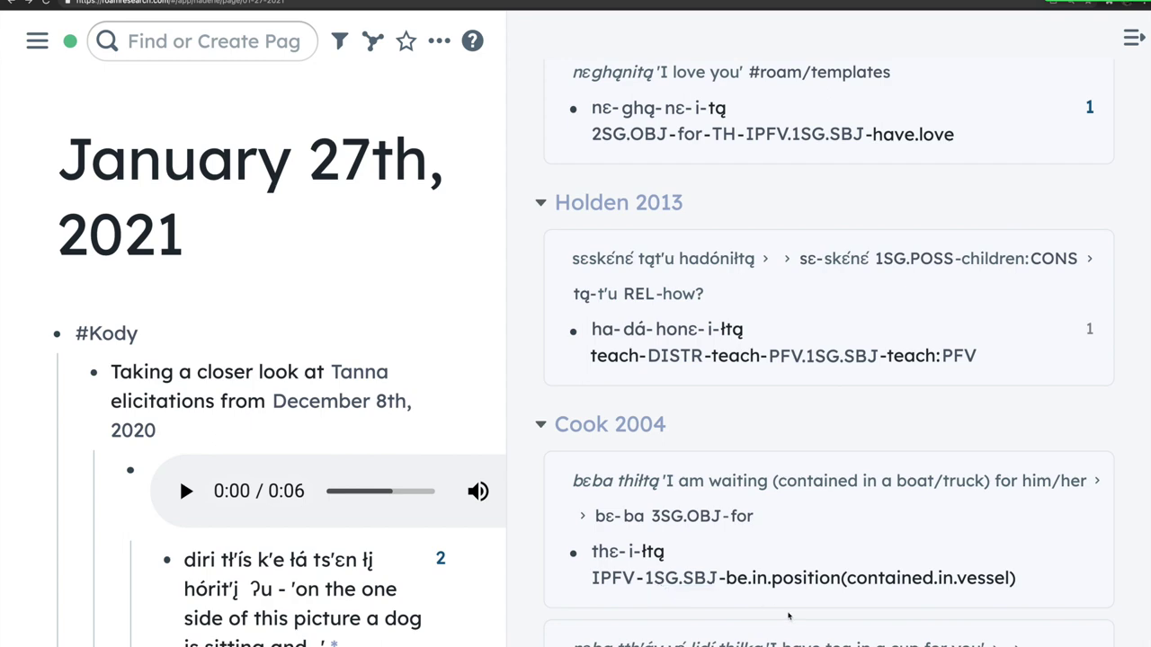
pyautogui.scroll(-3, 789, 617)
pyautogui.scroll(-7, 789, 617)
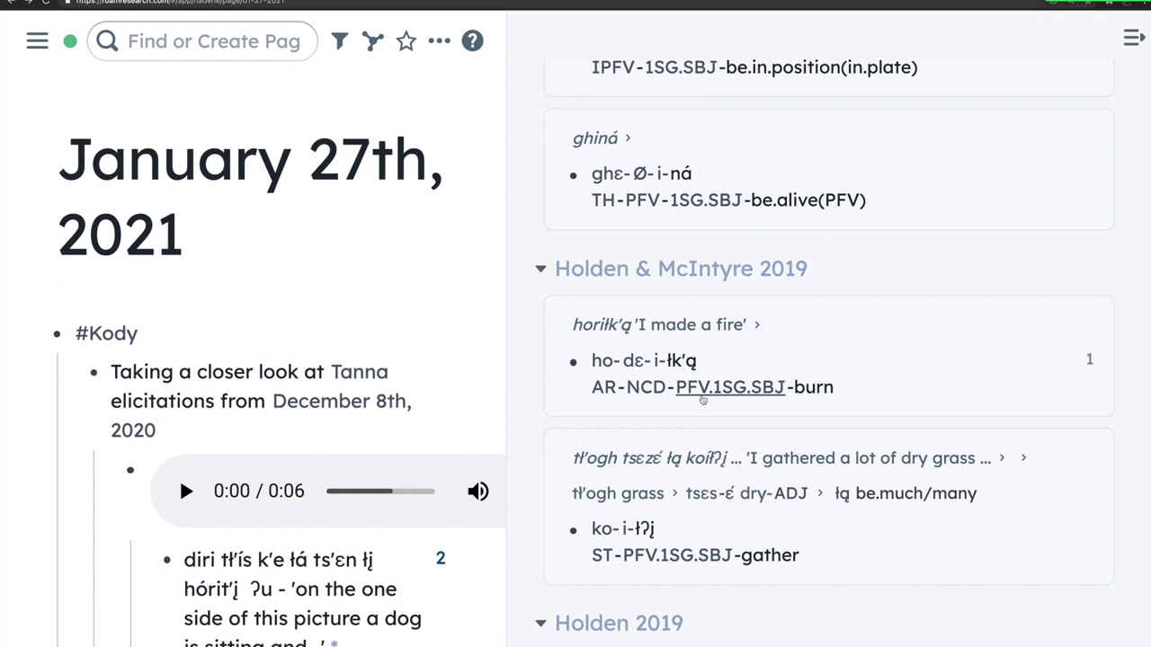
pyautogui.scroll(-2, 843, 560)
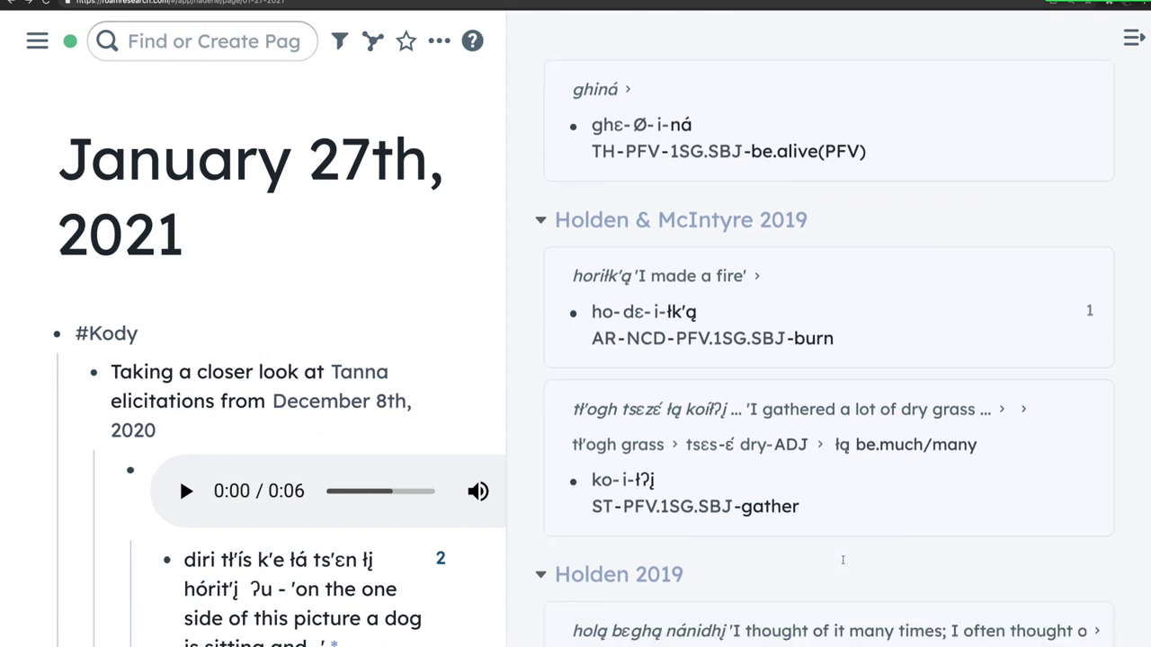
pyautogui.scroll(-1, 843, 560)
pyautogui.scroll(-1, 775, 621)
pyautogui.scroll(1, 774, 622)
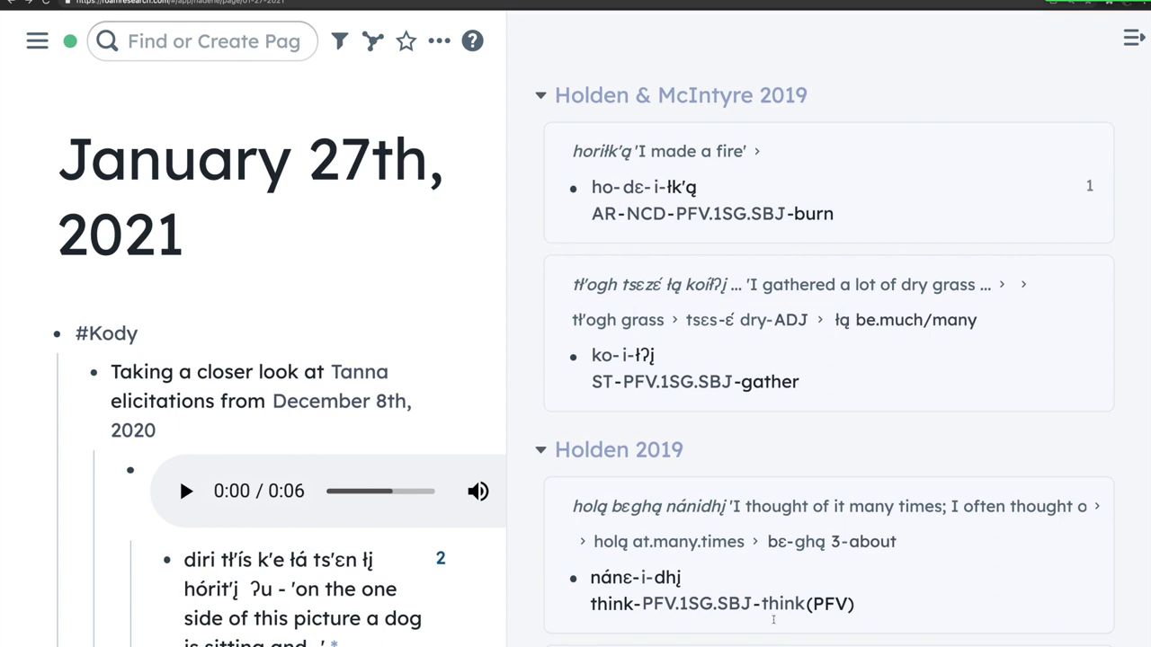
pyautogui.scroll(-1, 854, 630)
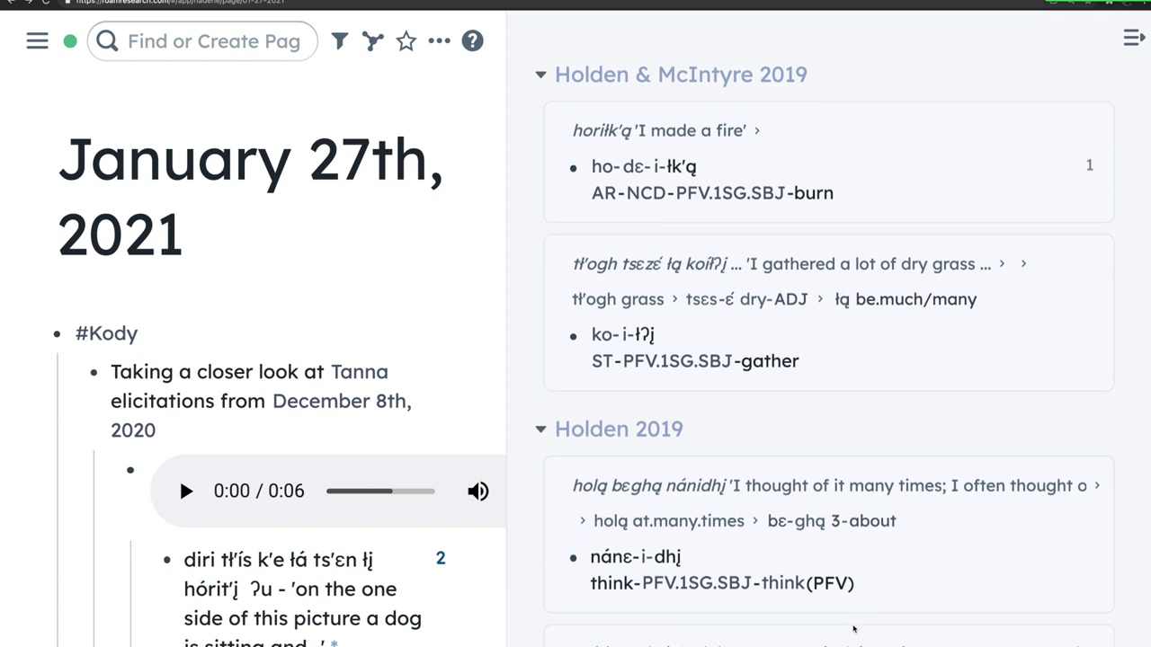
pyautogui.scroll(5, 855, 629)
pyautogui.scroll(3, 854, 630)
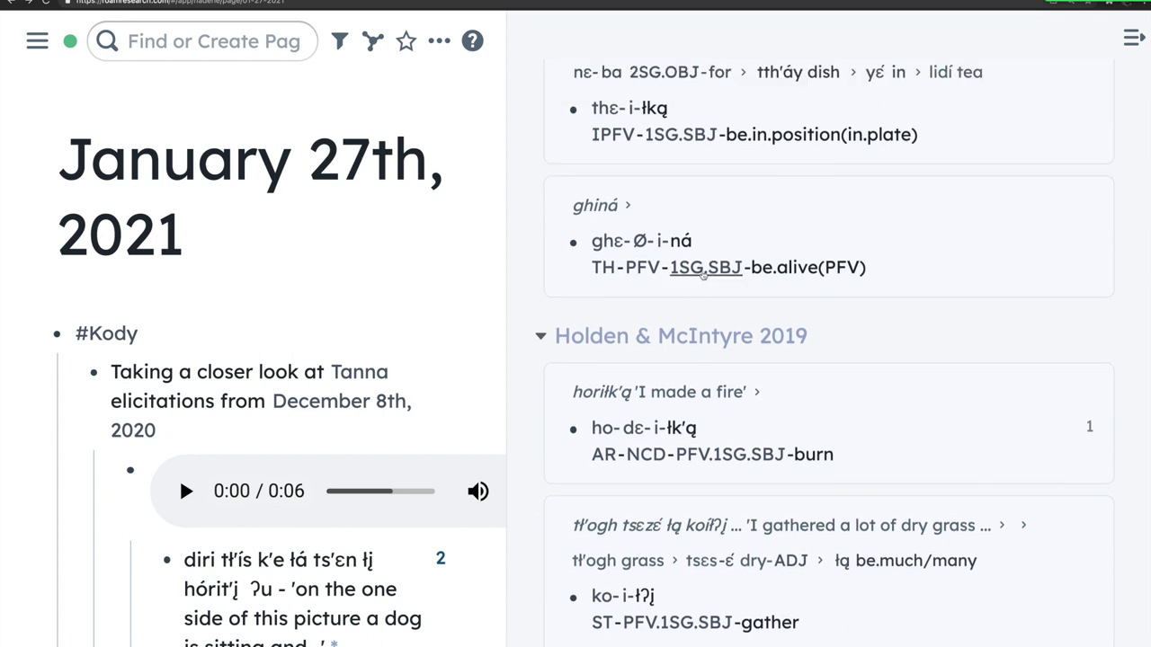
# Open the 1SG.SBJ gloss from the ghiná example in the sidebar and examine its linked references.
pyautogui.keyDown('shift'); pyautogui.click(705, 270); pyautogui.keyUp('shift')
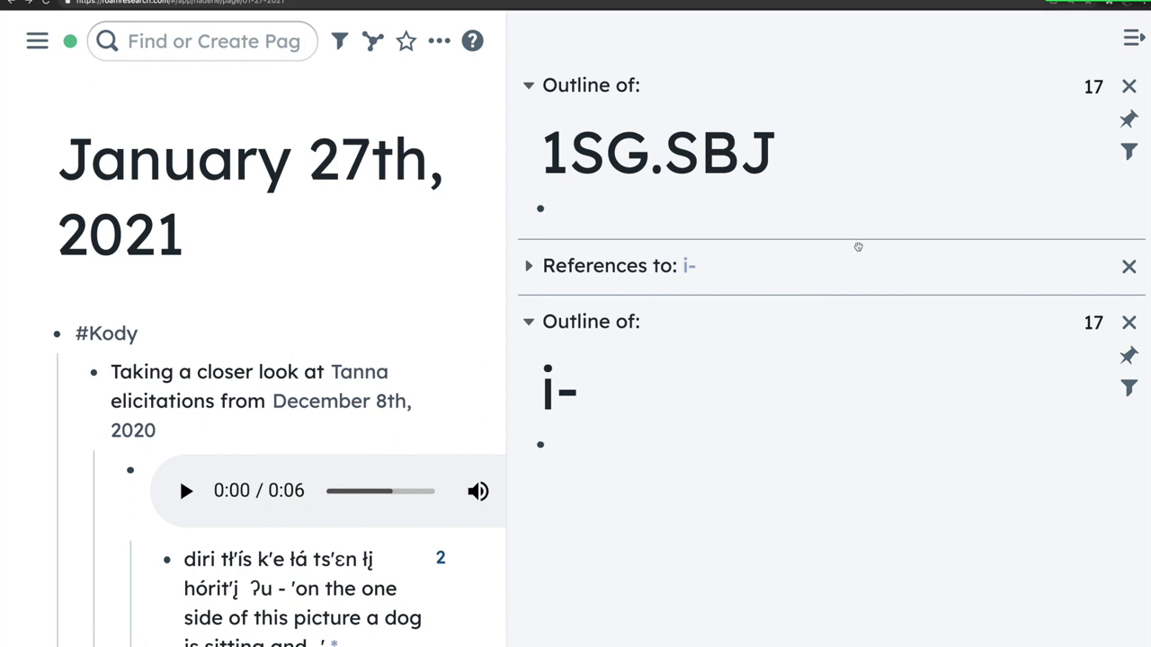
pyautogui.click(1094, 87)
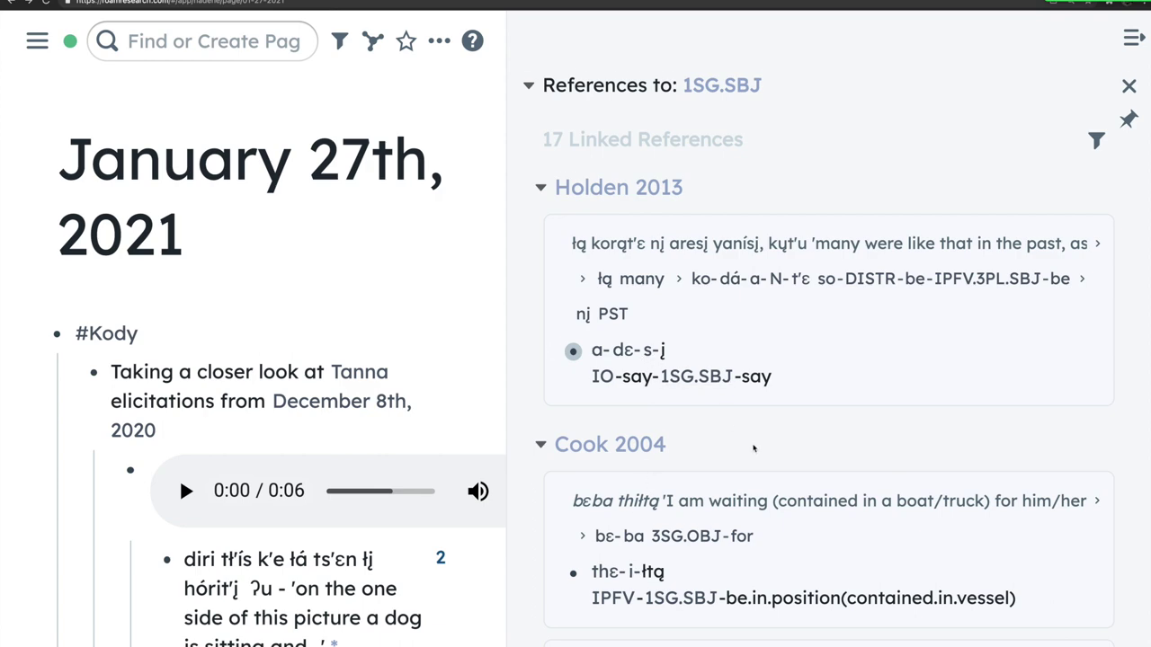
pyautogui.scroll(-5, 753, 448)
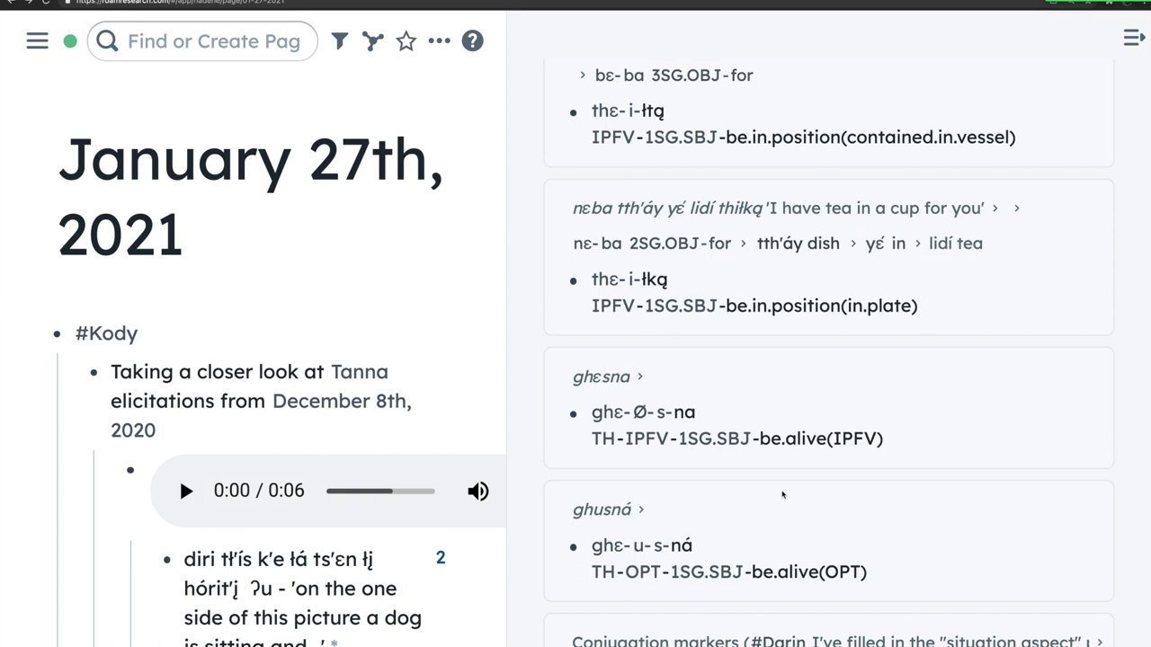
# Show the references to IPFV.3SG.SBJ from the 'sit' verb in the gloss table, collapsing the January 27th, 2021 and September 29th, 2020 groups.
pyautogui.scroll(-1, 403, 327)
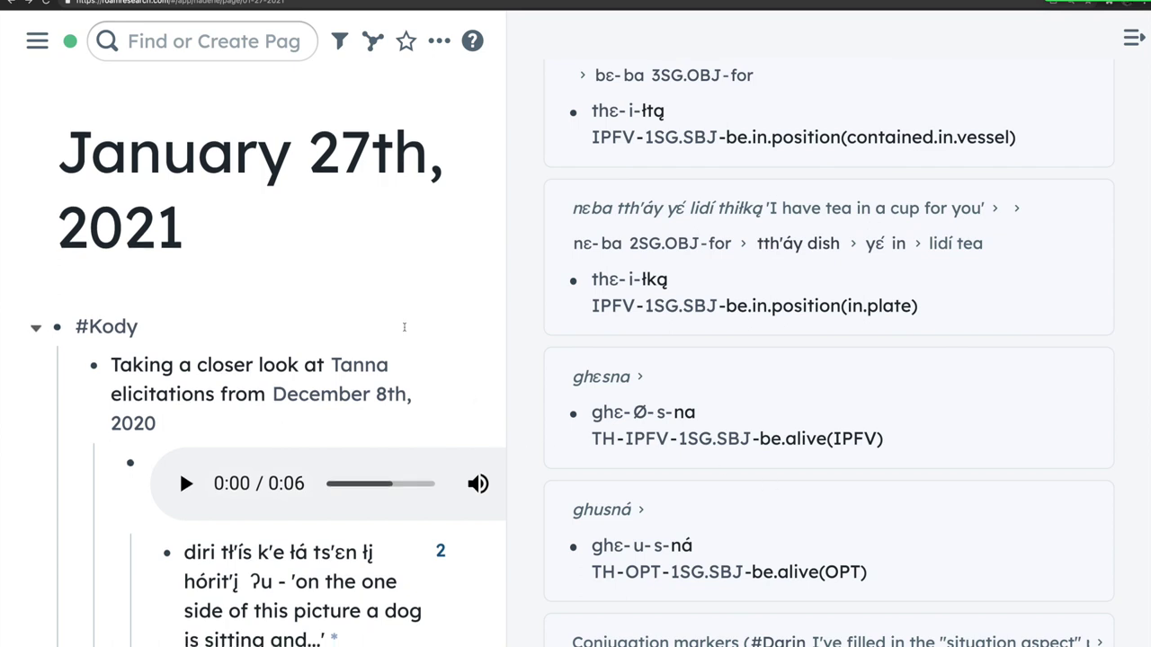
pyautogui.scroll(-4, 404, 328)
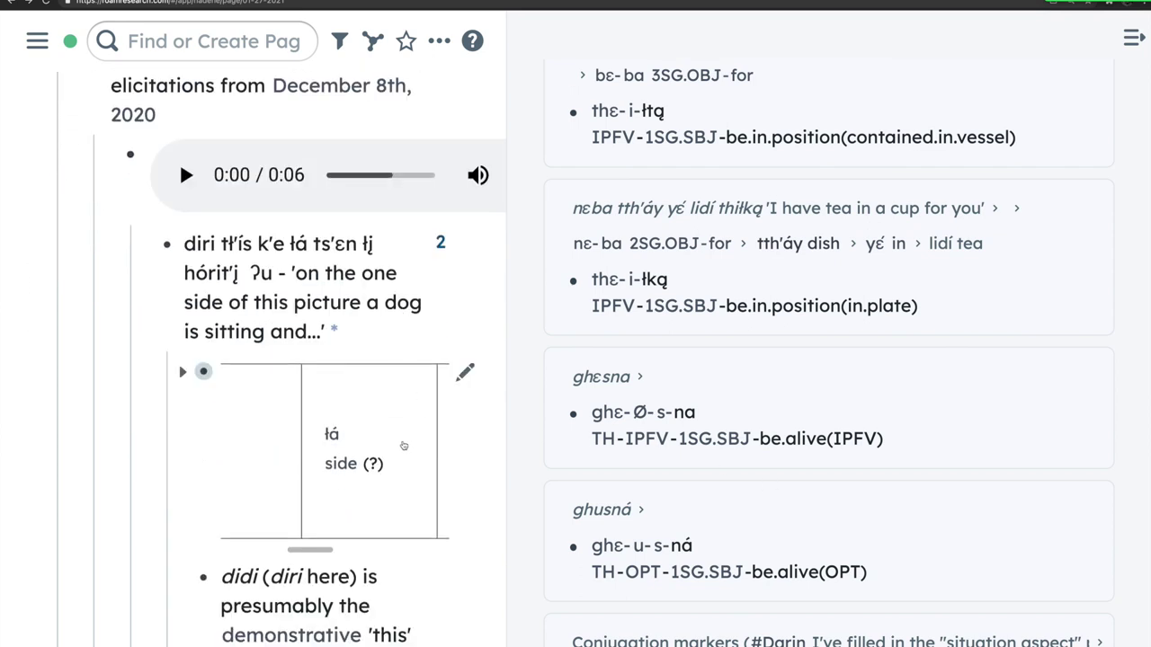
pyautogui.moveTo(314, 549); pyautogui.dragTo(420, 561)
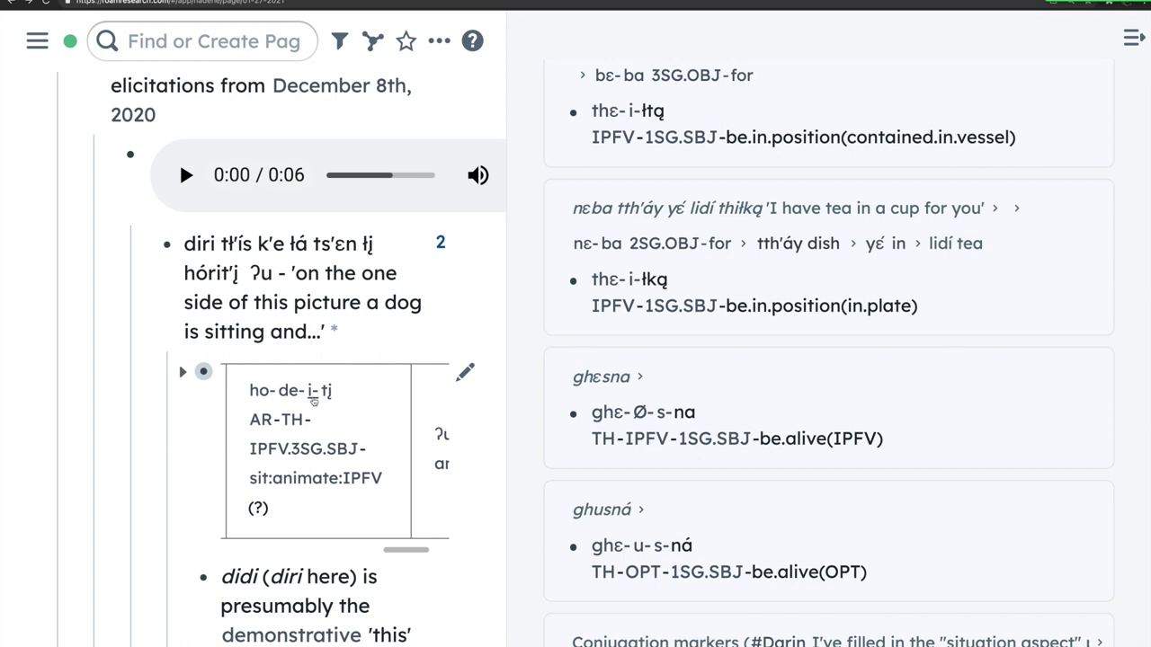
pyautogui.keyDown('shift'); pyautogui.click(283, 457); pyautogui.keyUp('shift')
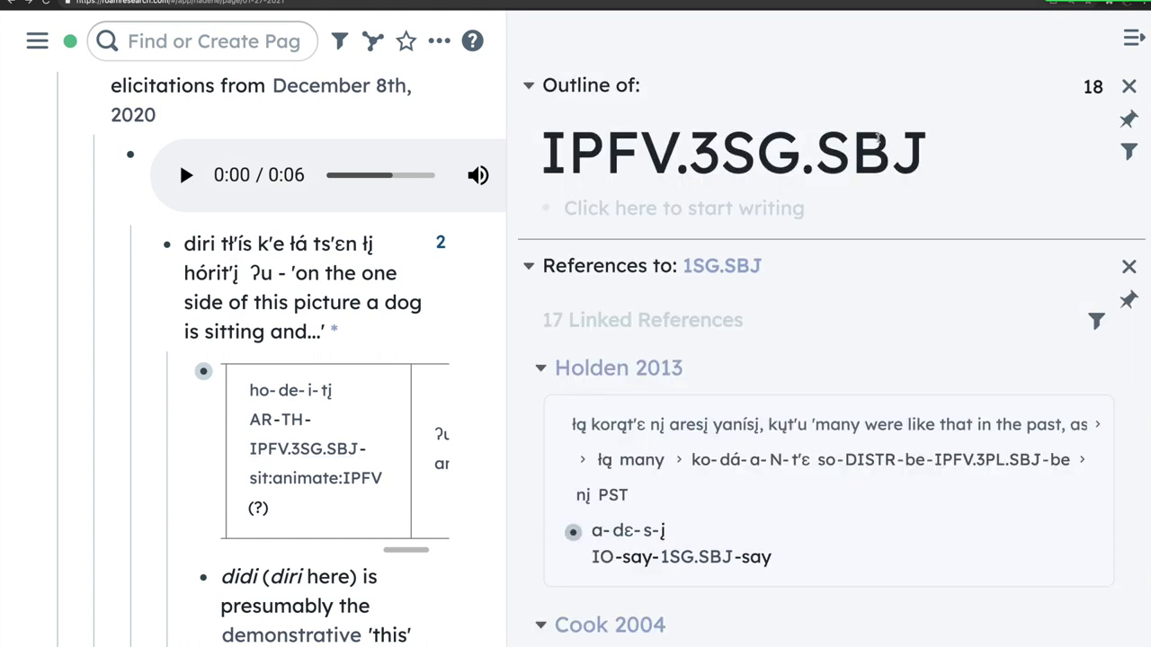
pyautogui.click(1094, 88)
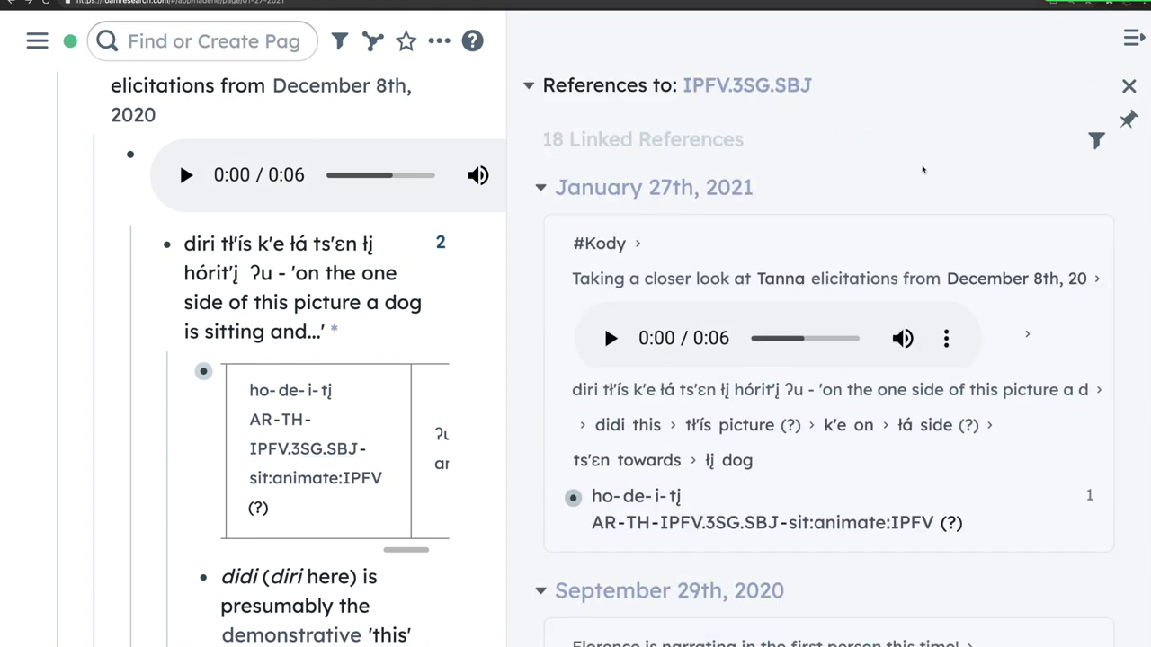
pyautogui.click(542, 190)
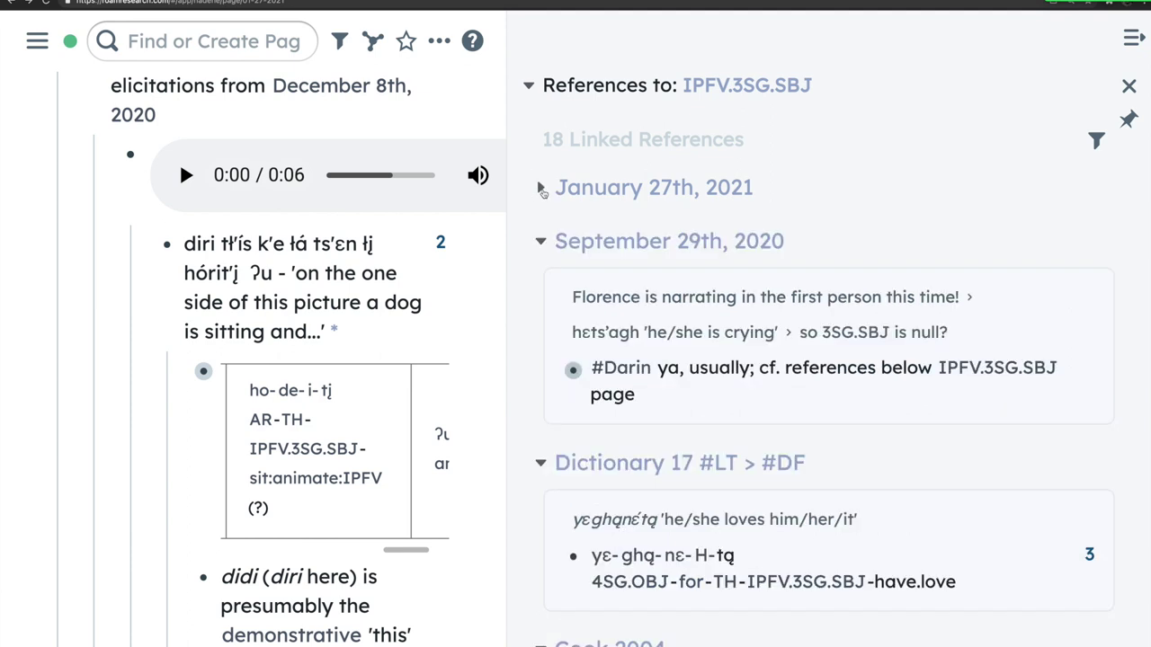
pyautogui.click(543, 243)
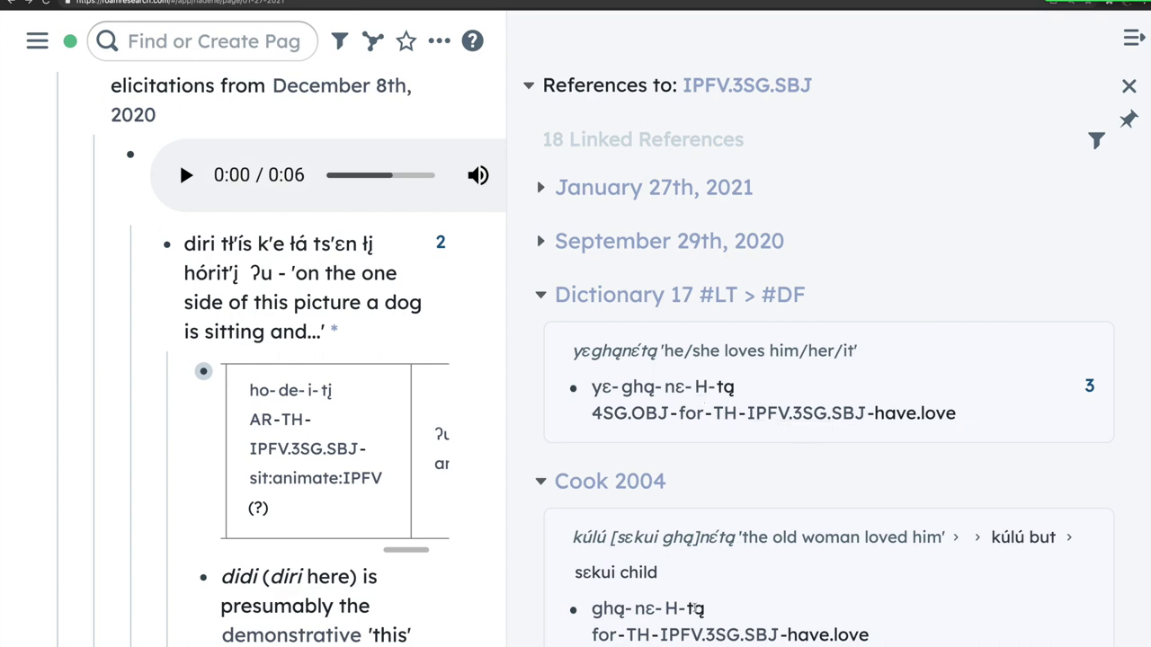
# Examine the IPFV.3SG.SBJ references, comparing the prefix forms glossed this way across the #glossing note and the Holden & McIntyre 2019 examples.
pyautogui.scroll(-5, 698, 610)
pyautogui.scroll(-10, 695, 609)
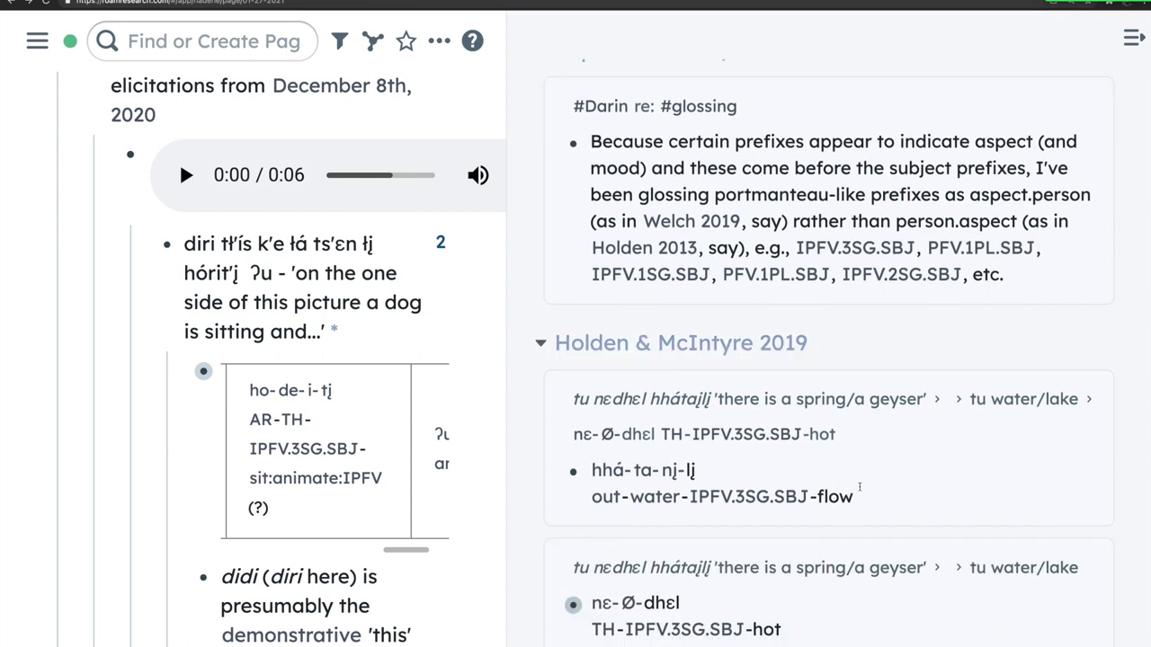
pyautogui.scroll(-1, 841, 474)
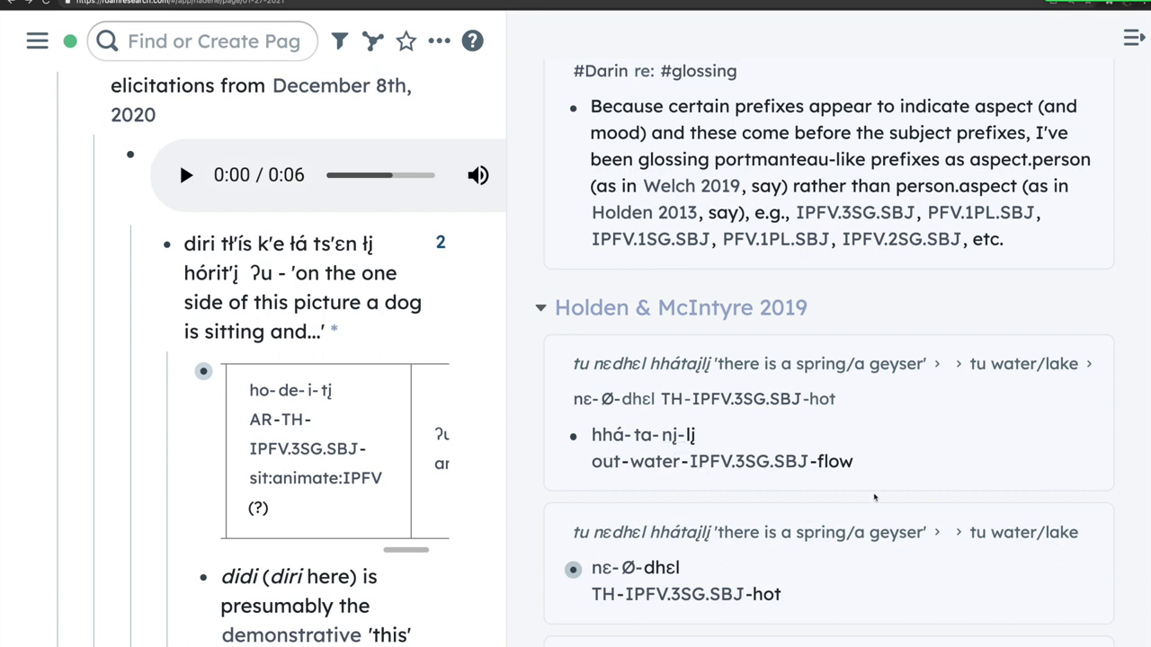
pyautogui.scroll(-1, 910, 497)
pyautogui.scroll(-3, 910, 498)
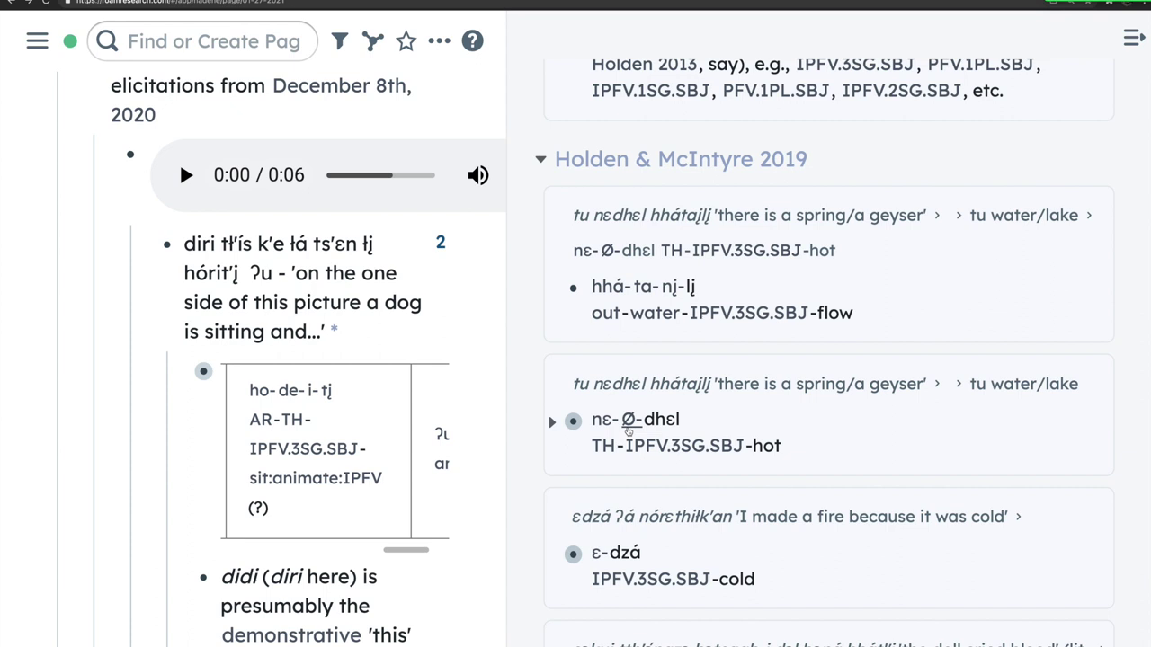
pyautogui.scroll(-1, 900, 561)
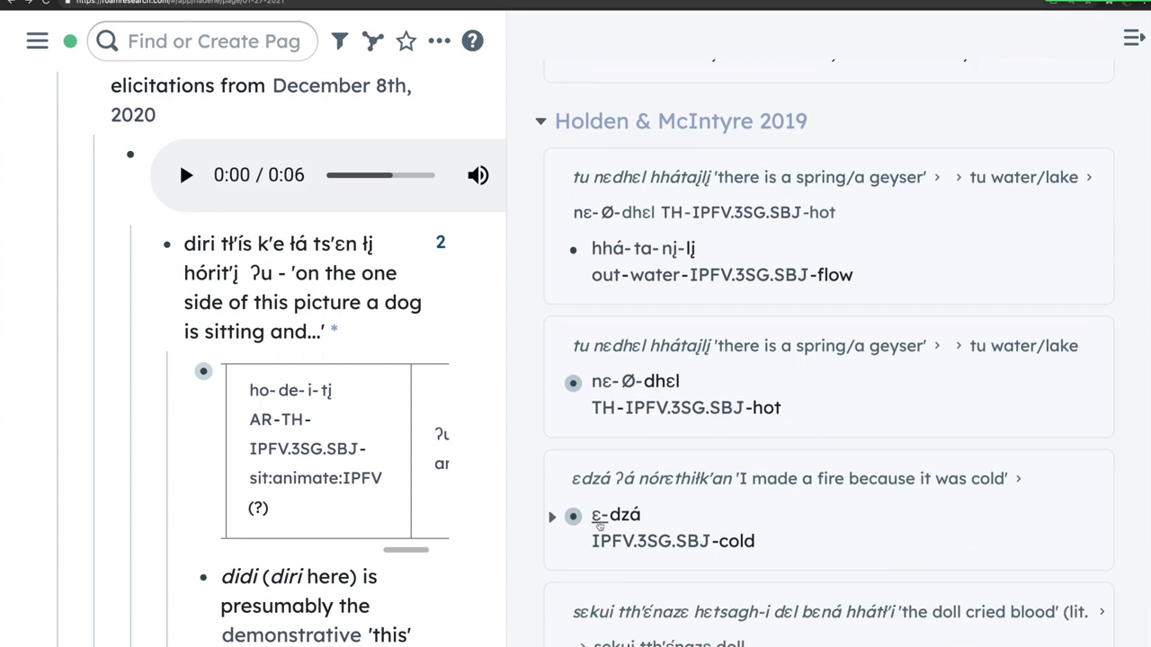
pyautogui.scroll(-10, 886, 594)
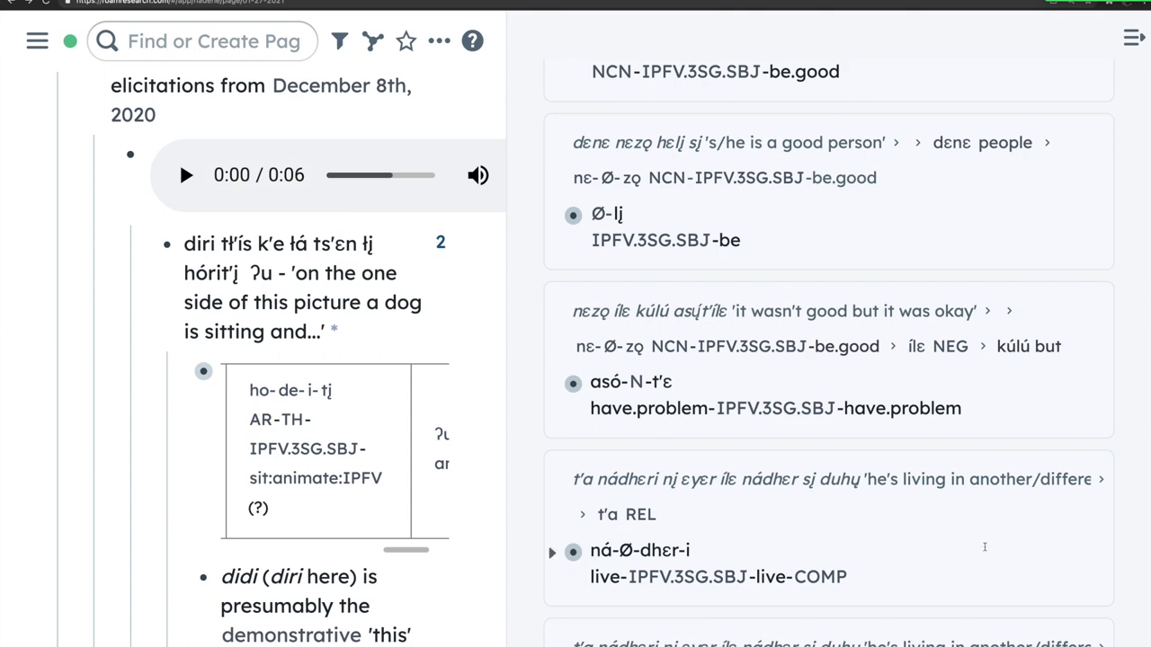
pyautogui.scroll(15, 985, 546)
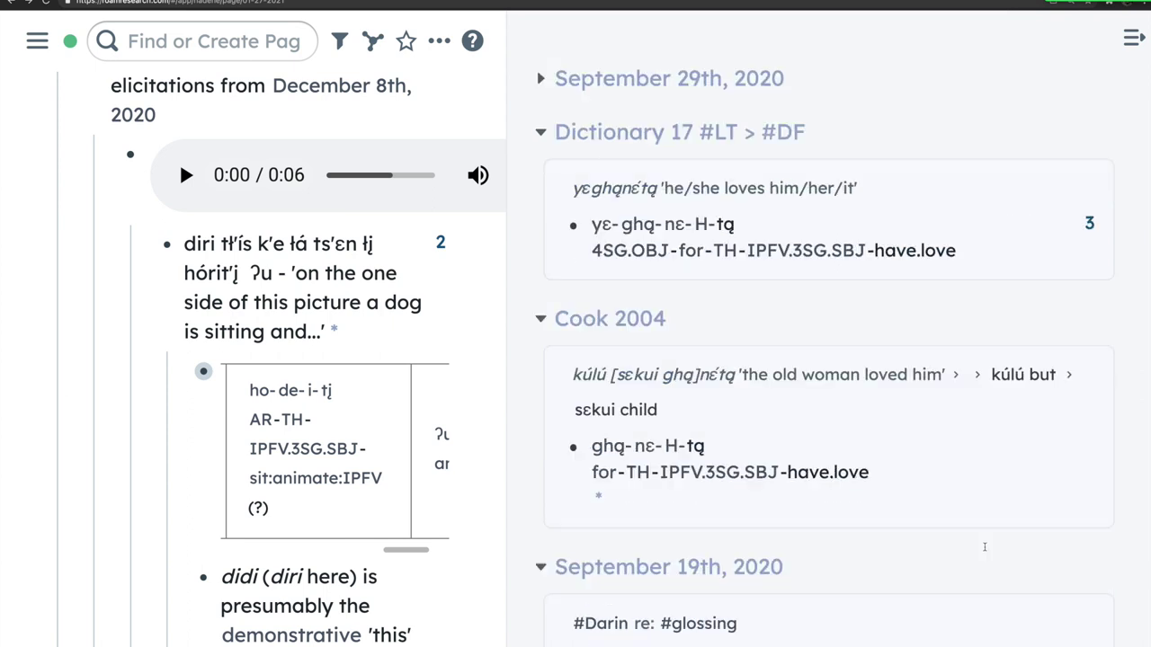